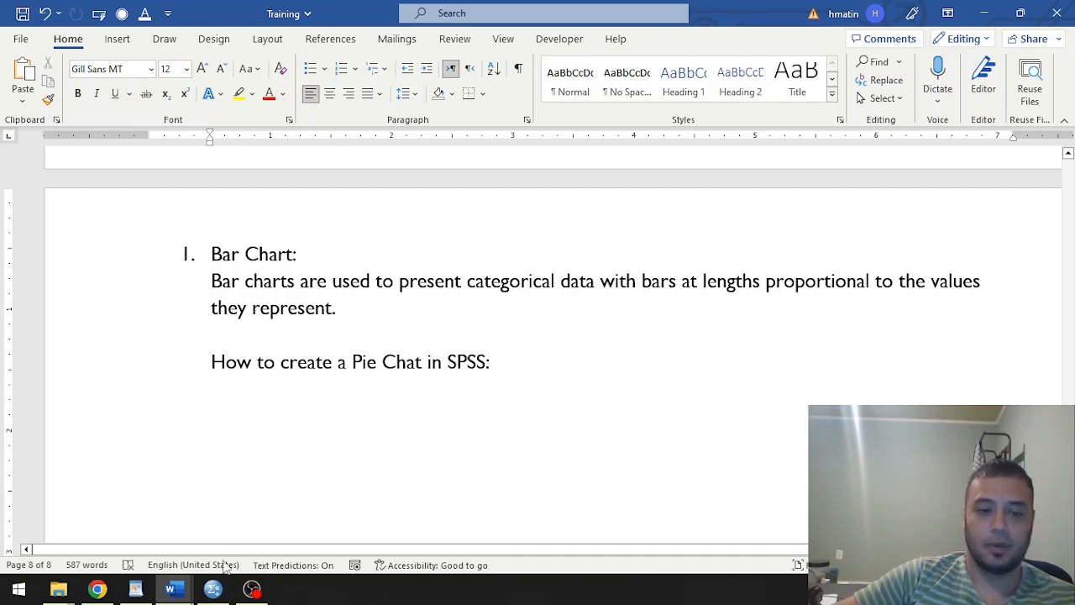
Switch to SPSS and examine the dataset's variable definitions and data rows.
click(213, 590)
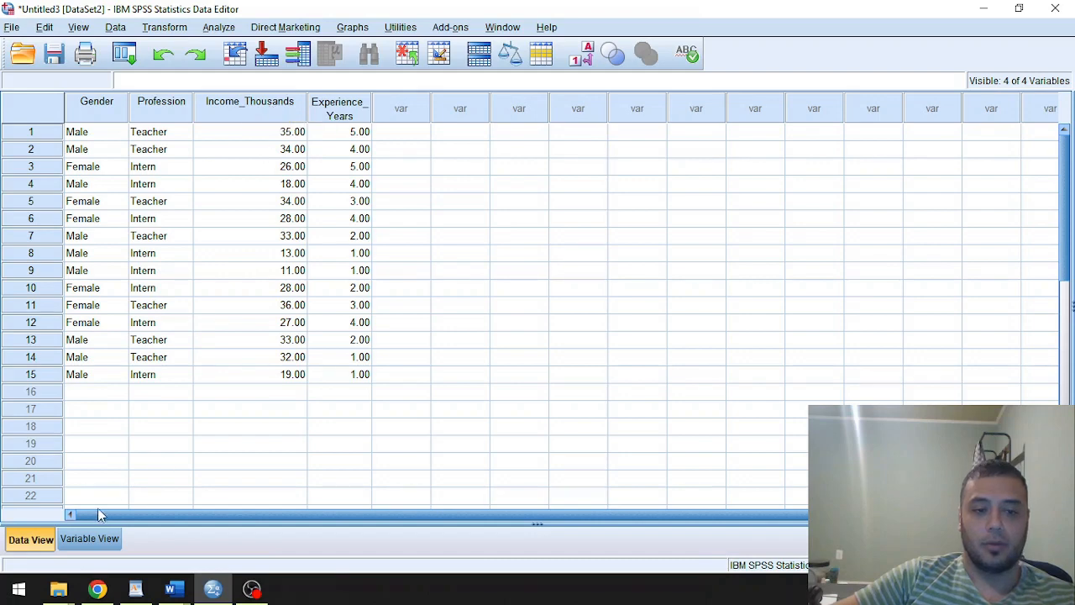
click(95, 544)
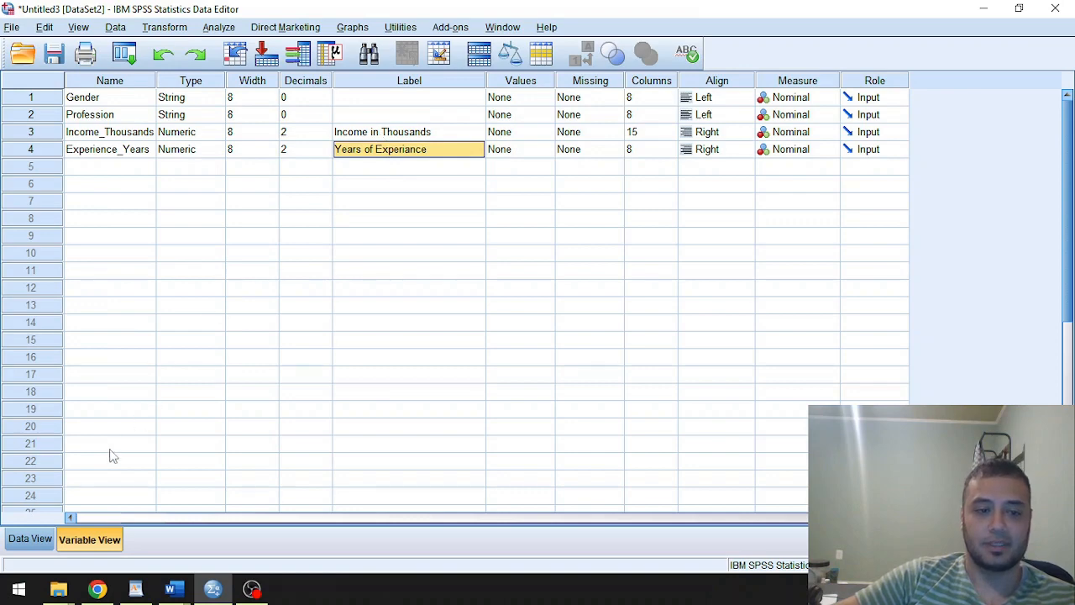
click(29, 542)
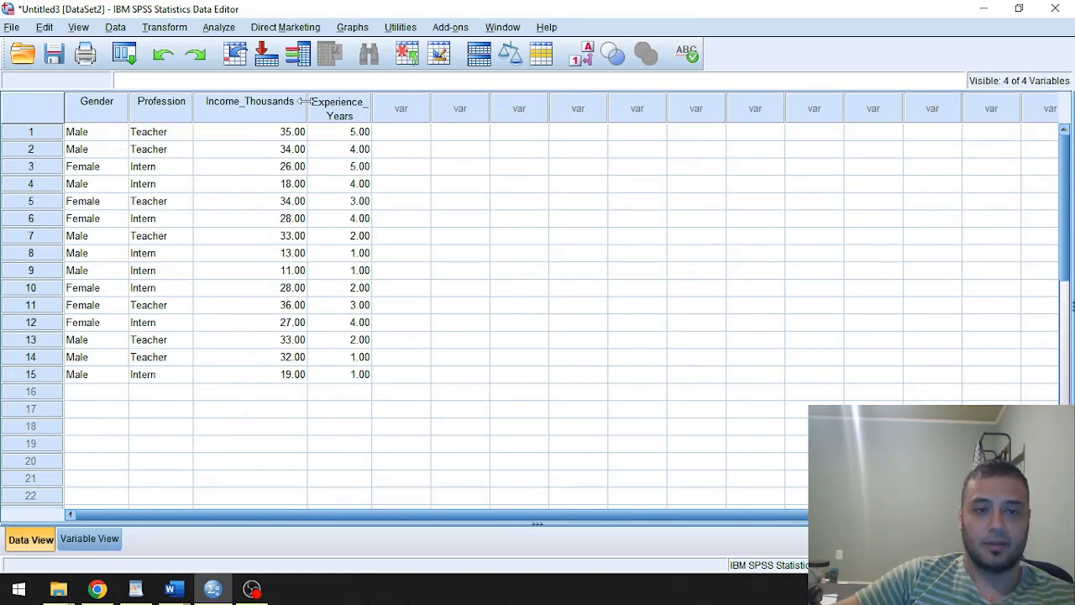
click(89, 538)
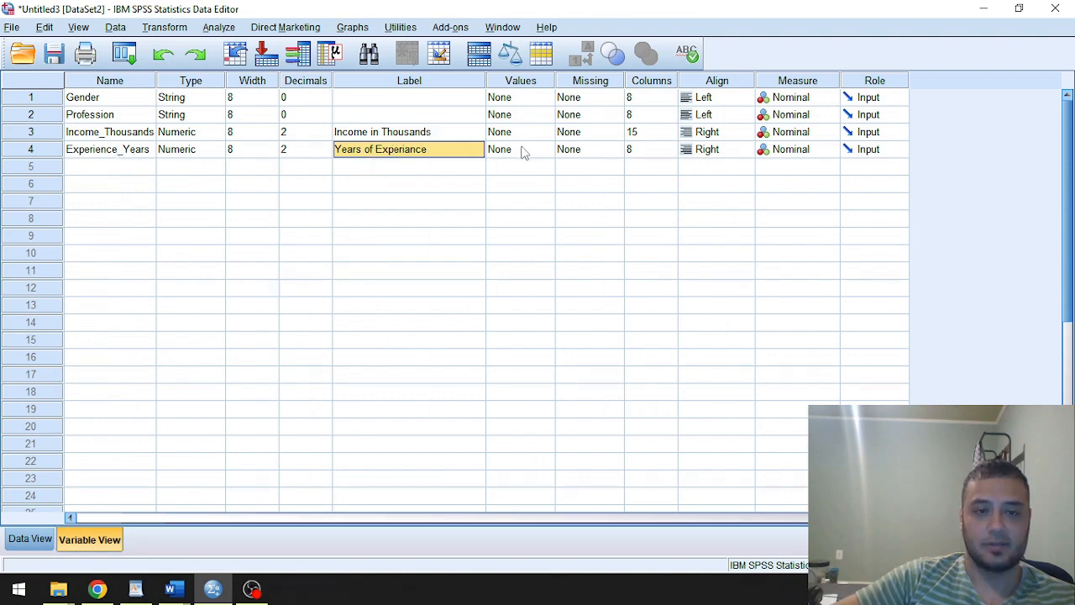
click(34, 541)
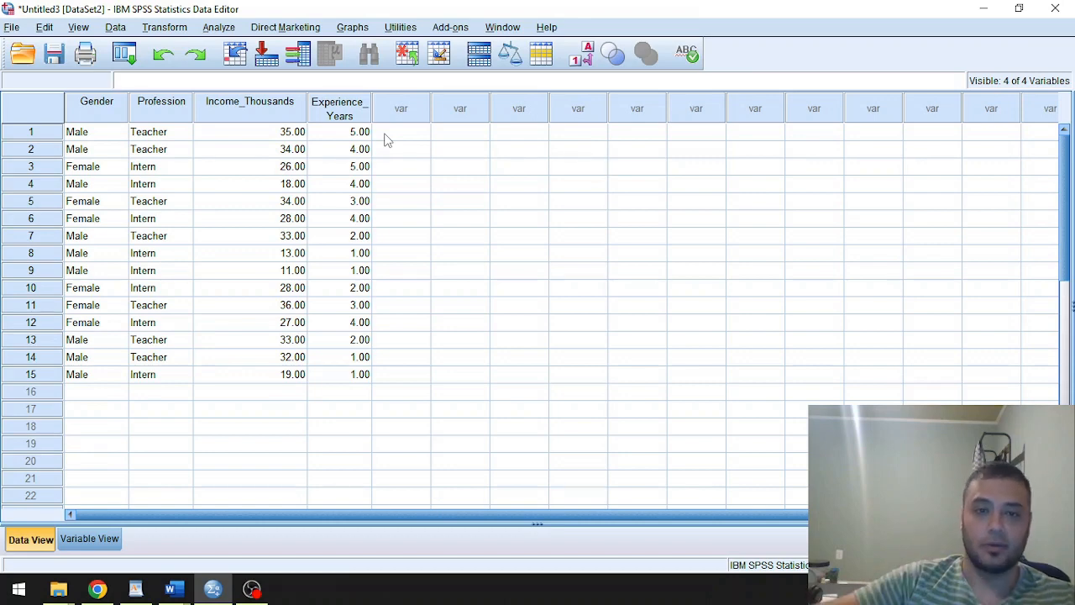
Start defining a legacy simple bar chart whose data are summaries for groups of cases.
click(354, 27)
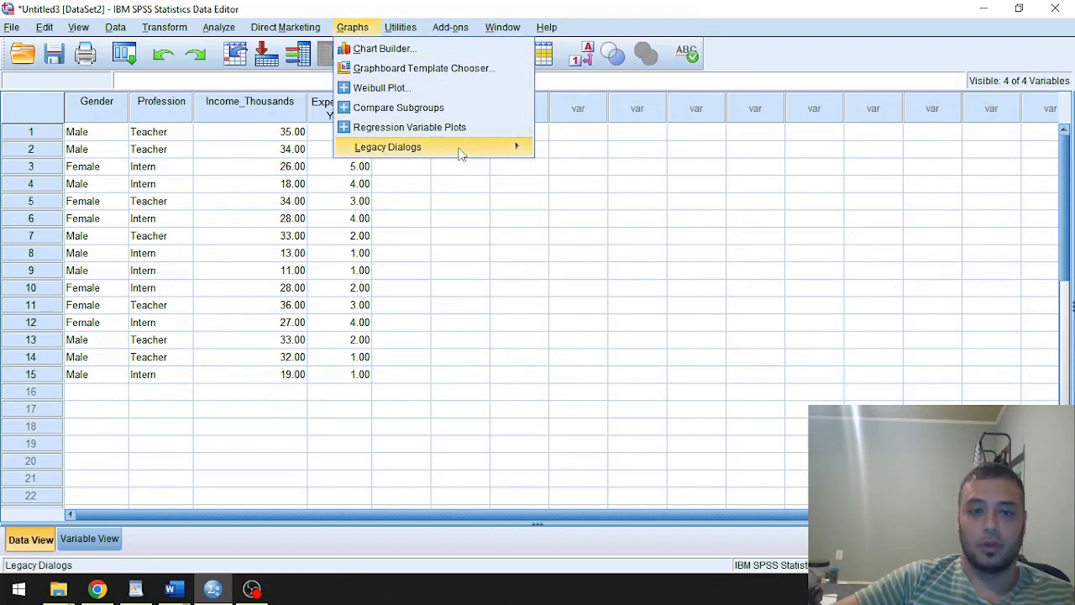
mouse_move(466, 148)
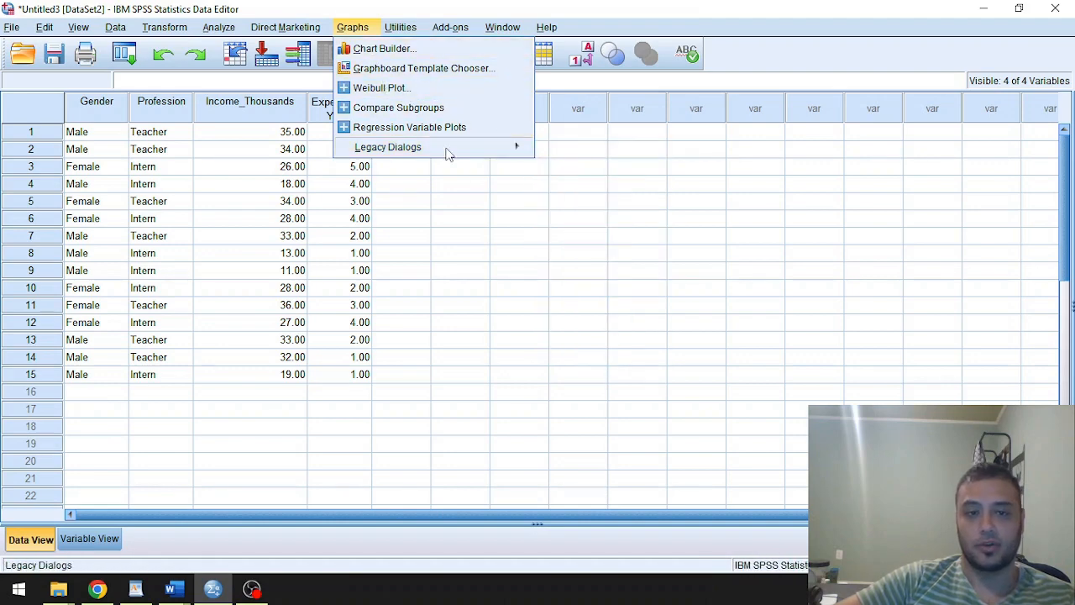
click(558, 150)
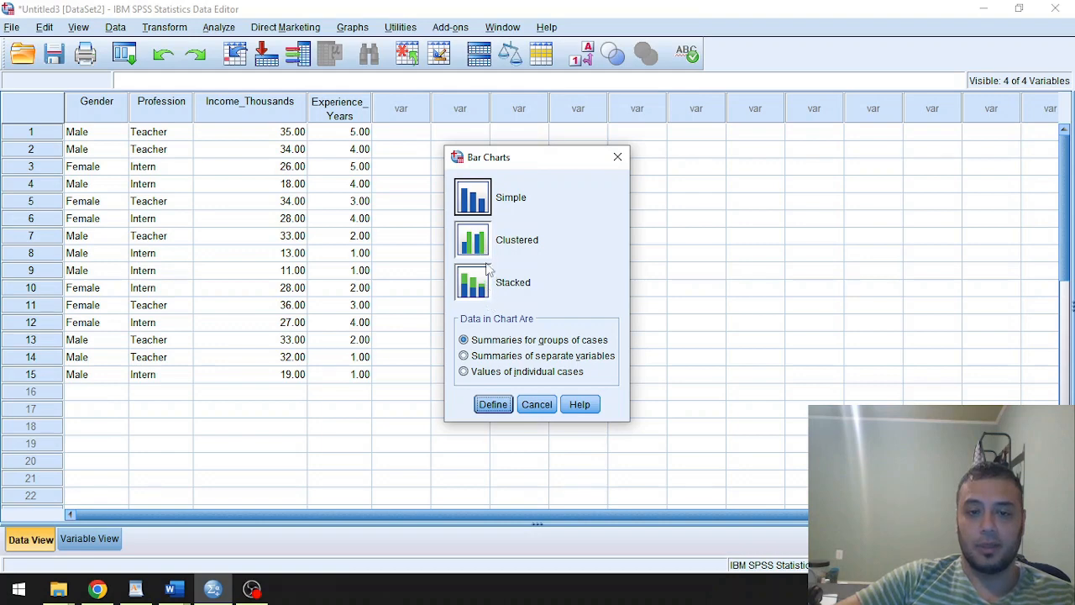
click(474, 202)
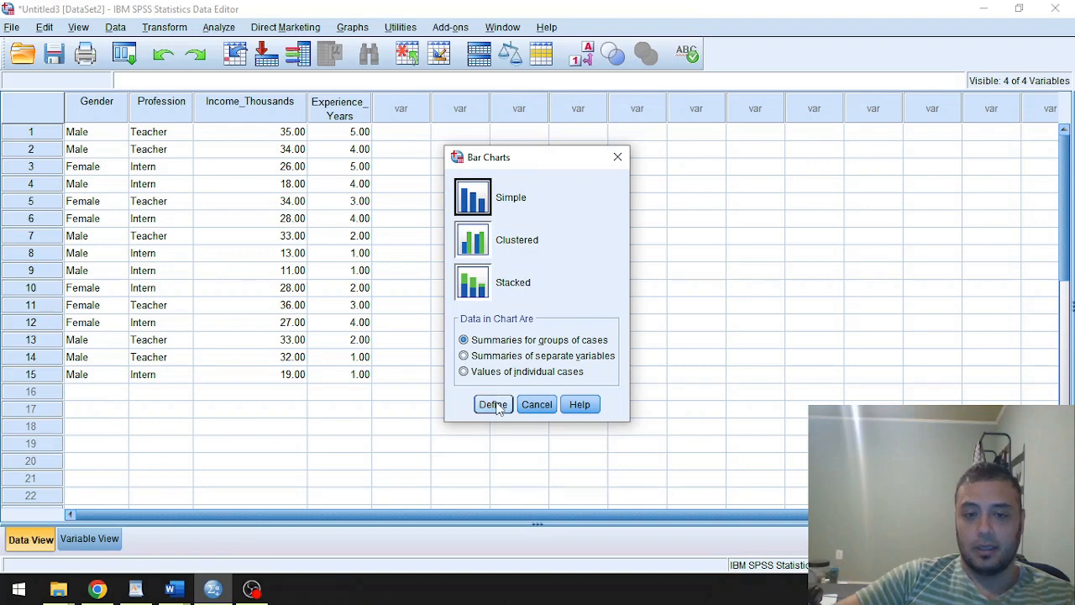
click(498, 343)
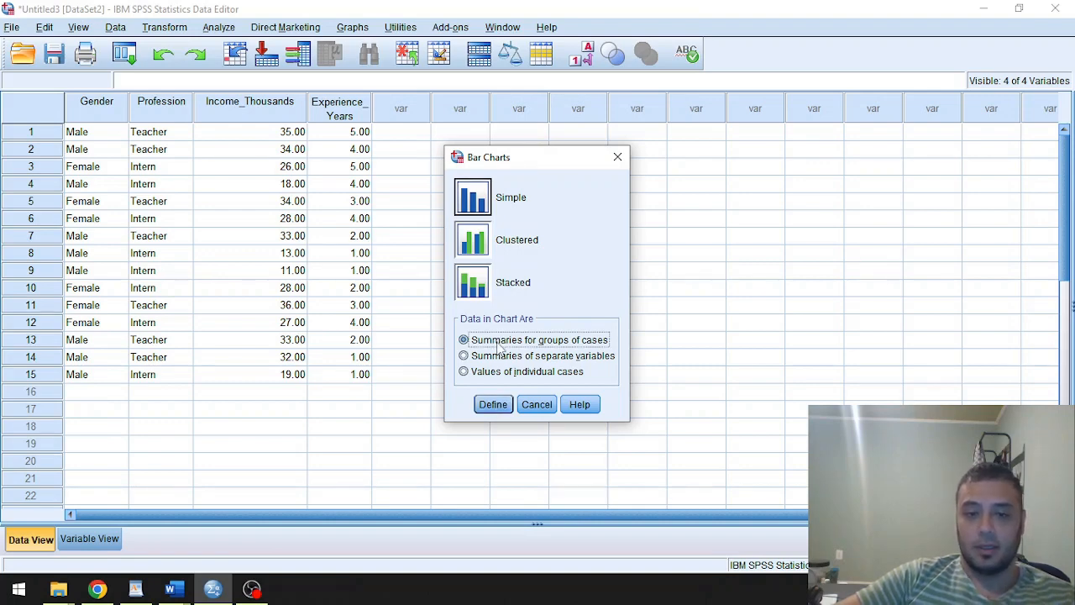
click(504, 405)
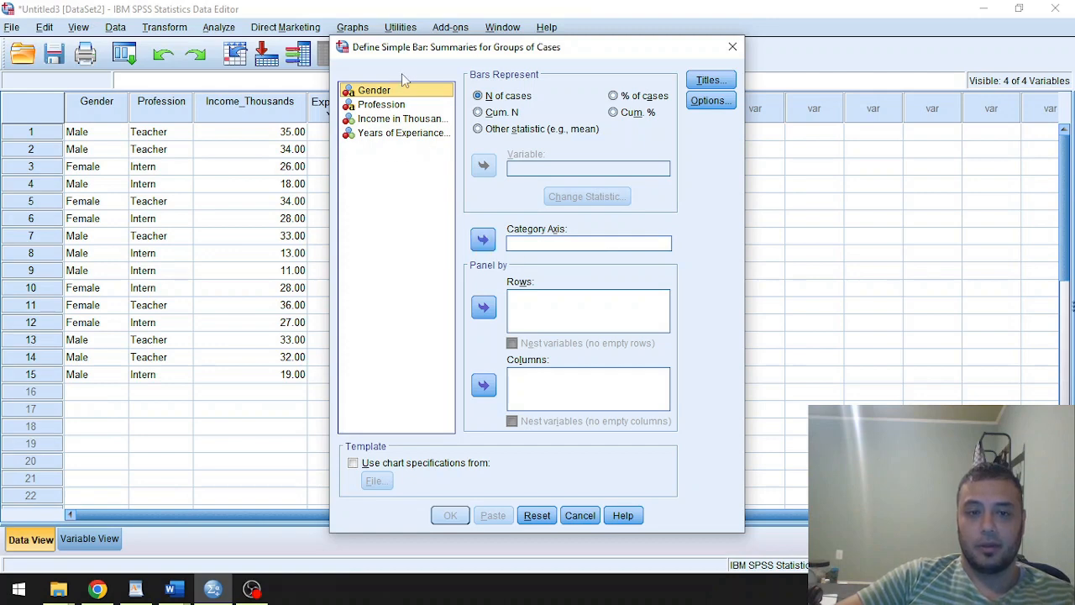
Put Gender on the category axis, generate the case-count bar chart, and return to the data.
click(482, 241)
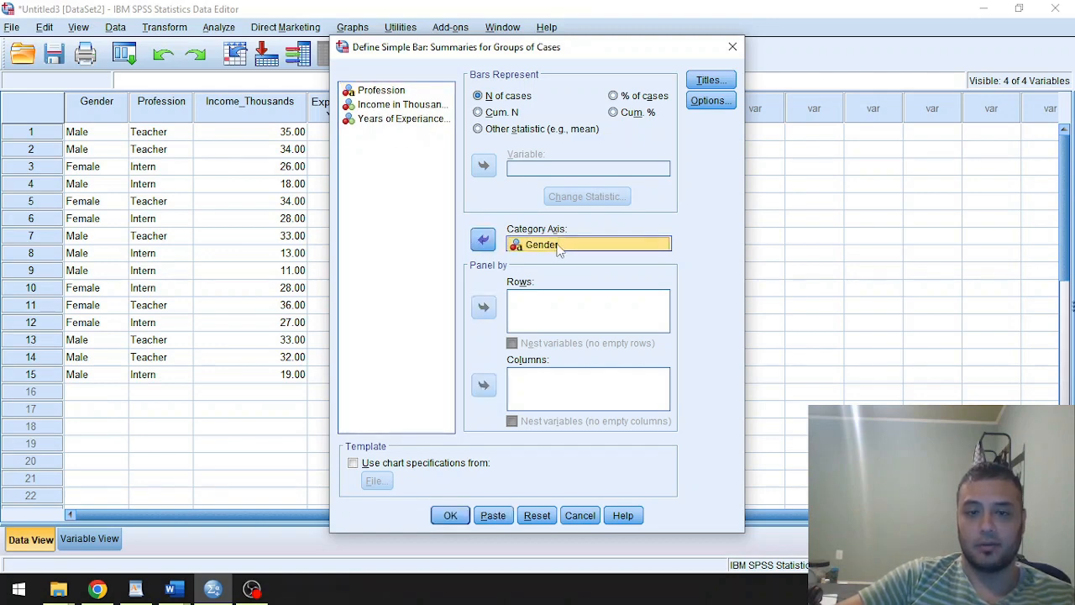
click(457, 518)
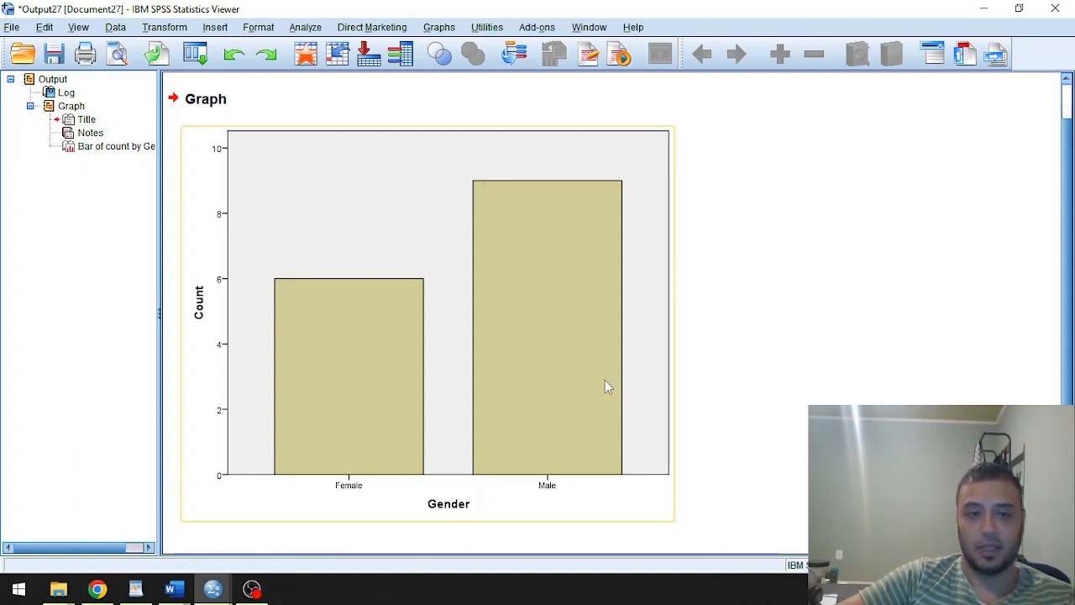
click(983, 9)
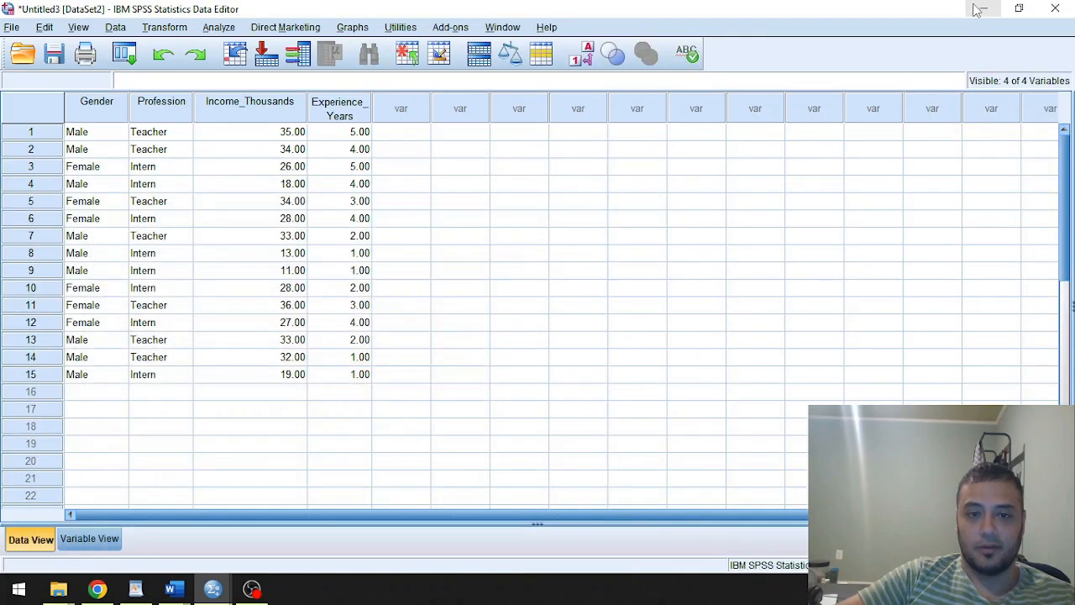
Define another simple bar chart by Gender, with bars representing another statistic, the mean of Income in Thousands.
click(352, 27)
click(556, 151)
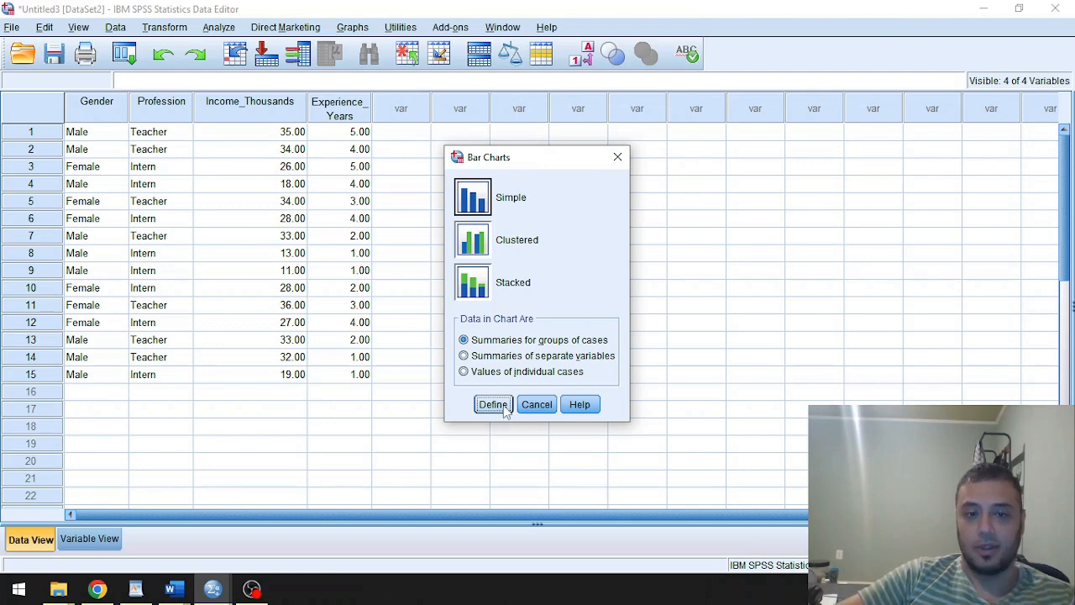
click(493, 404)
click(545, 245)
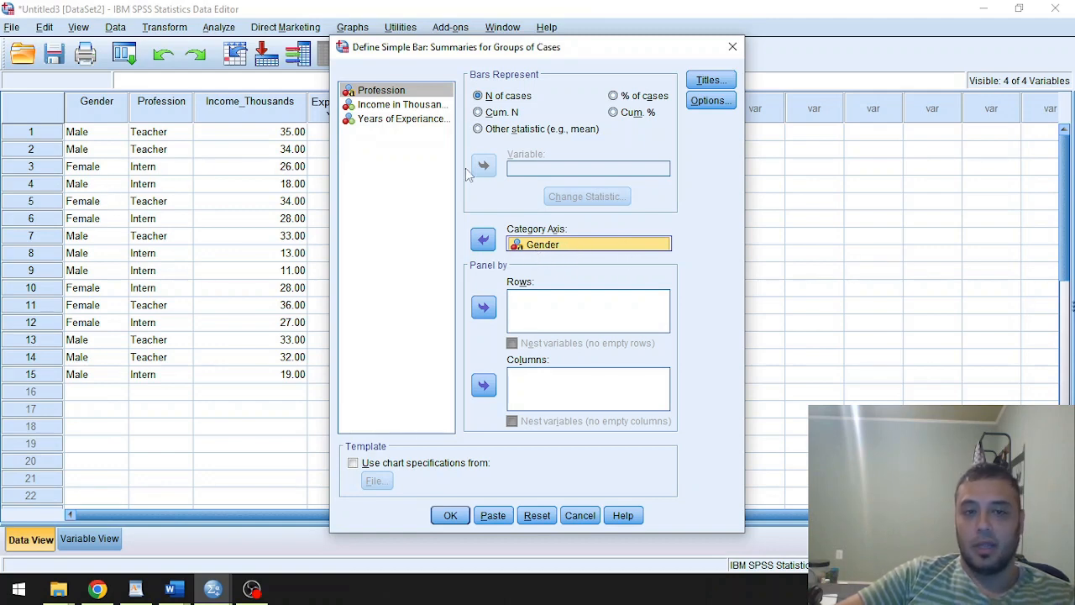
click(412, 108)
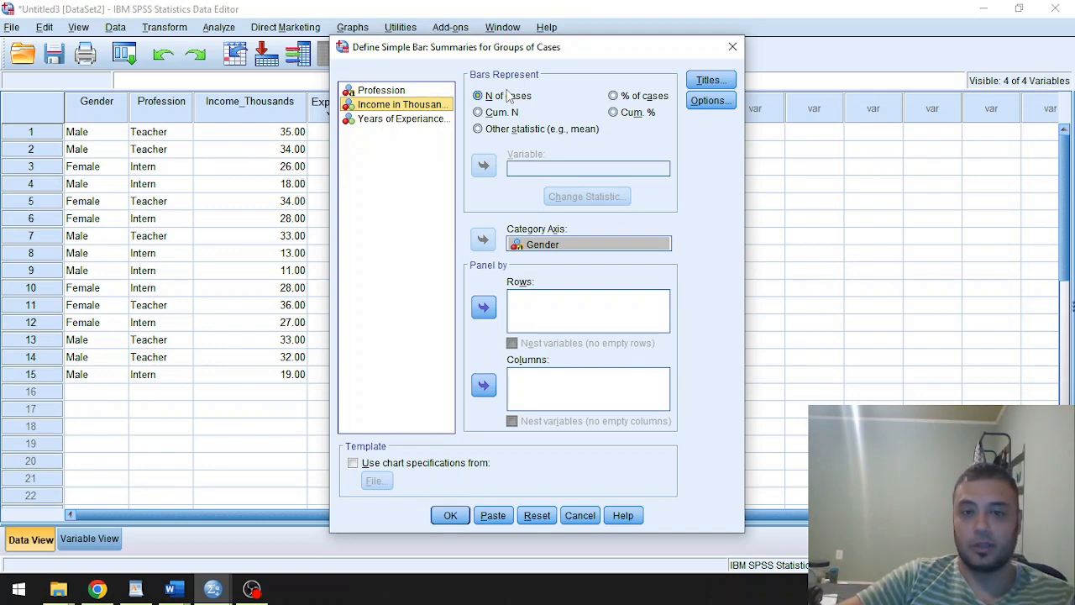
click(529, 130)
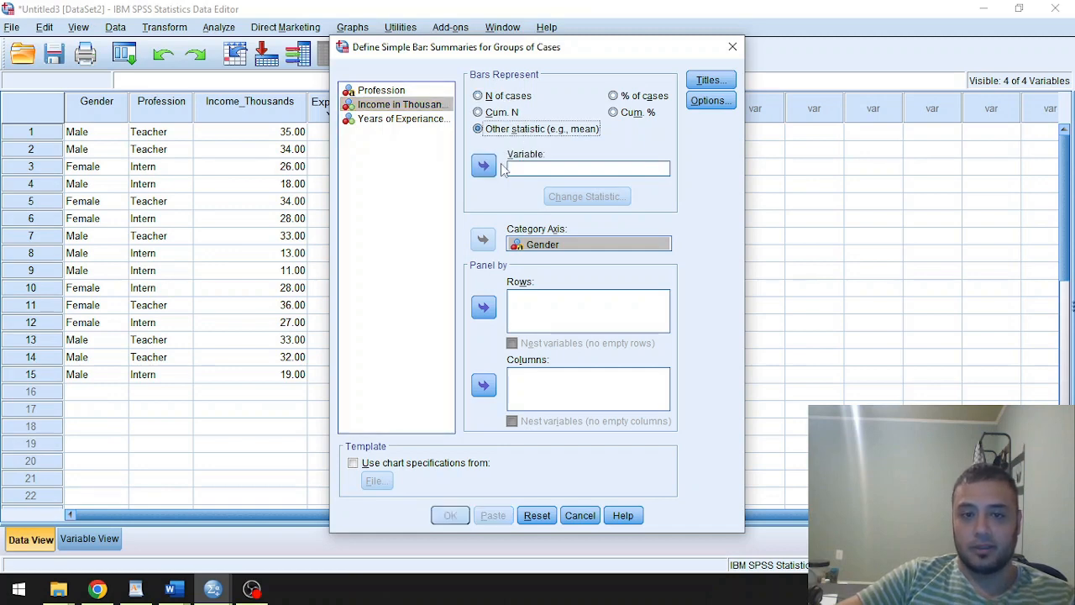
click(385, 105)
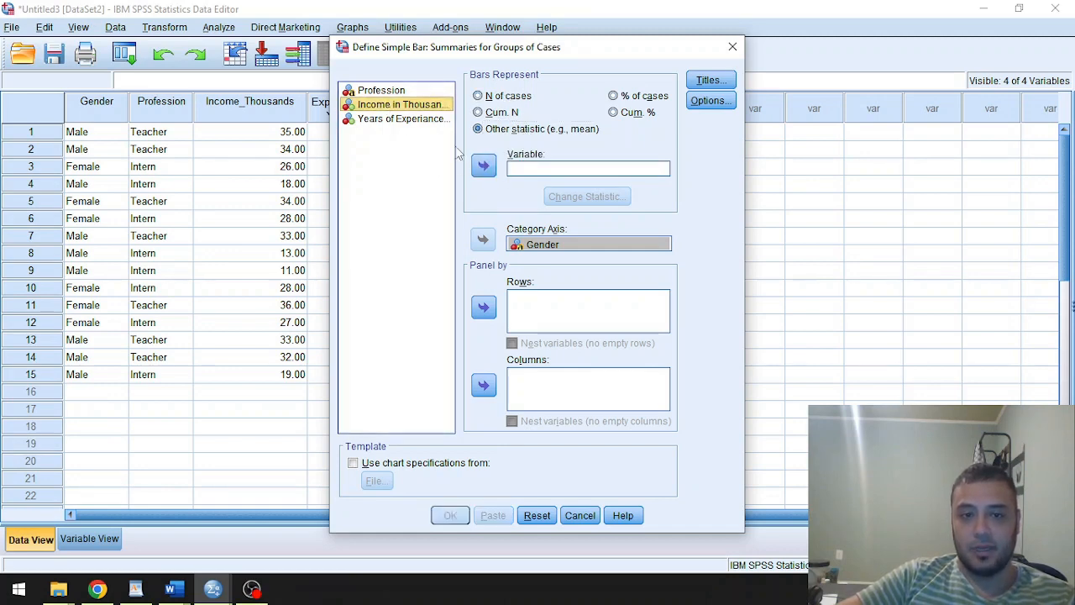
click(483, 165)
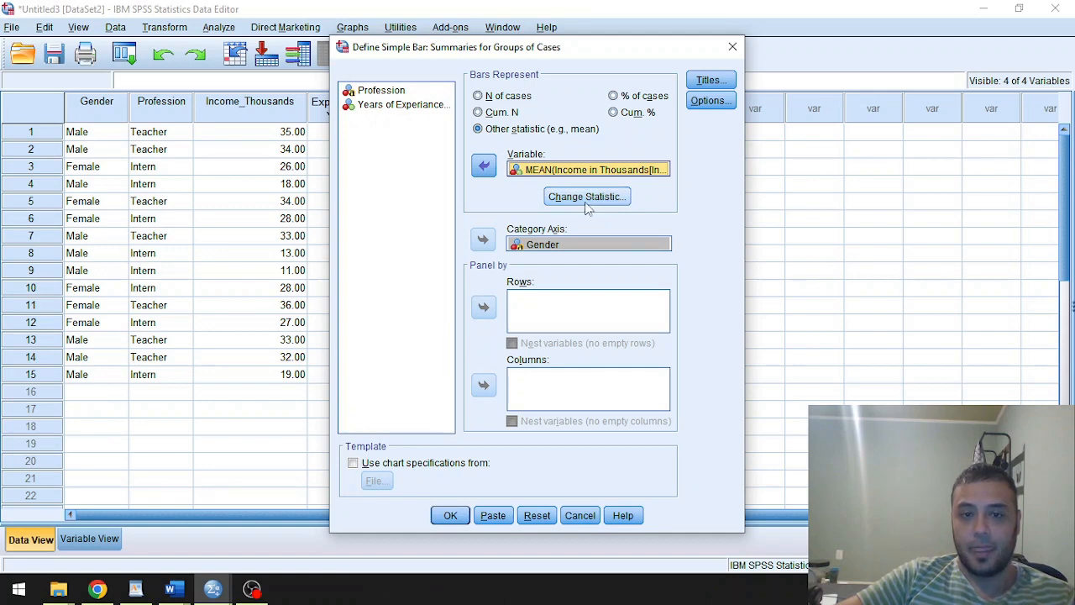
Keep Mean of values as the statistic, generate the mean income chart, and compare it with the count chart.
click(585, 197)
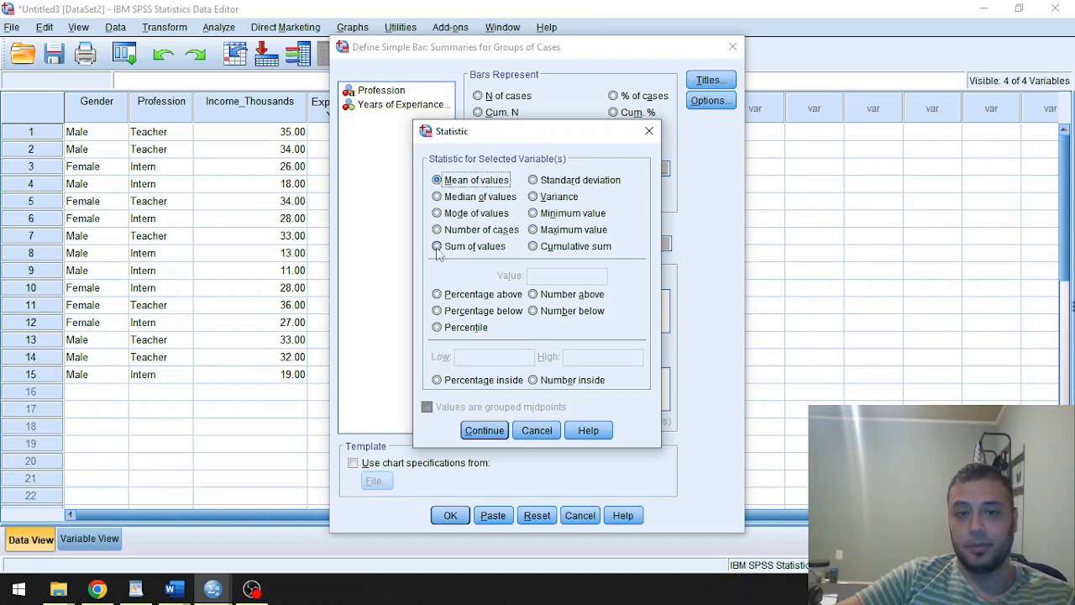
click(494, 431)
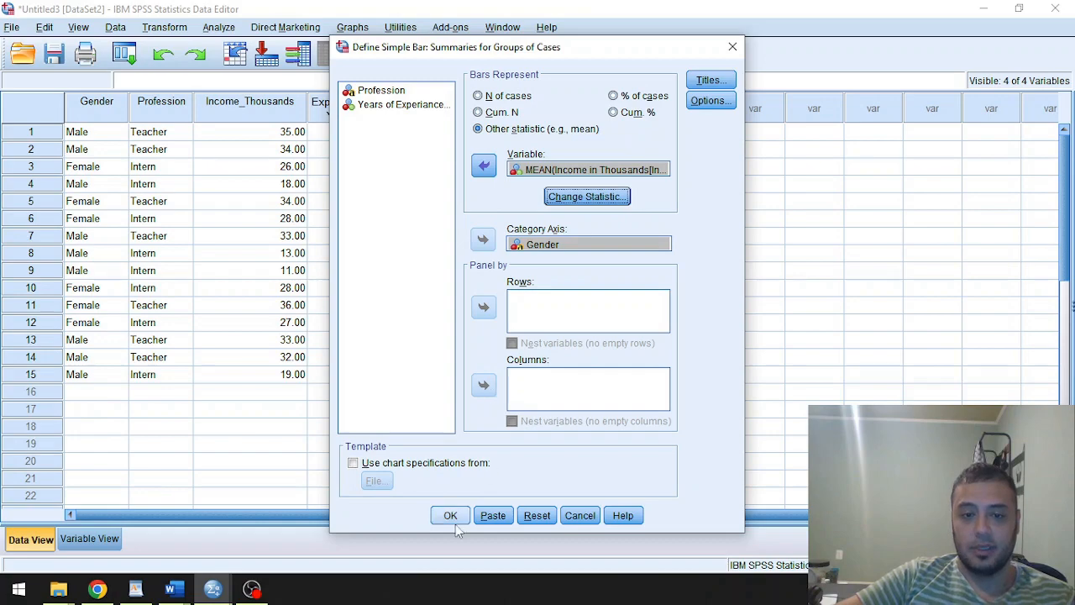
click(454, 516)
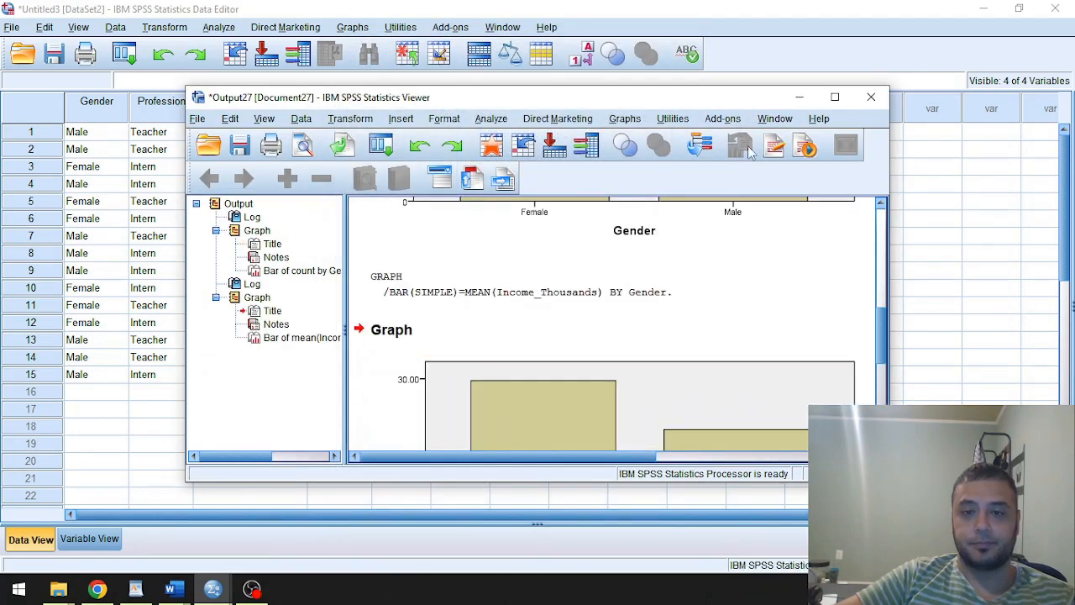
click(834, 98)
scroll(682, 366, down, 3)
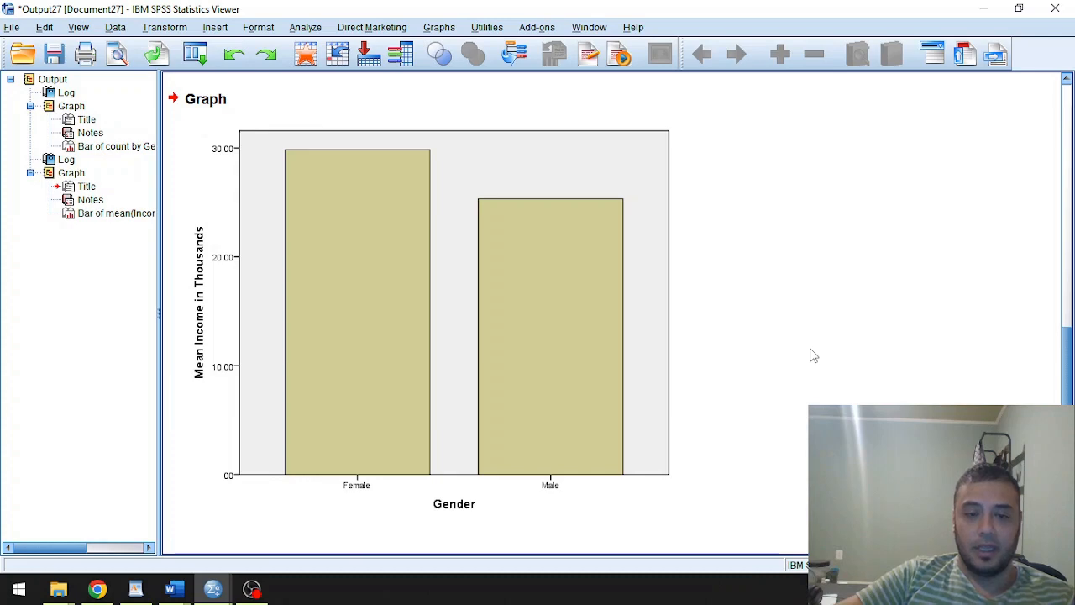
scroll(712, 360, up, 12)
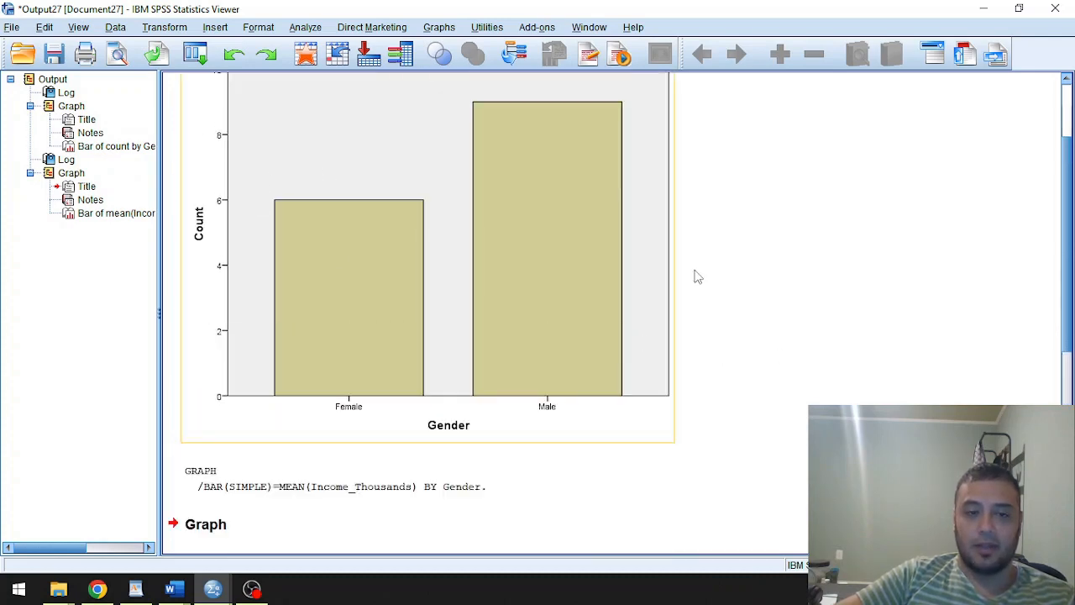
scroll(700, 285, down, 12)
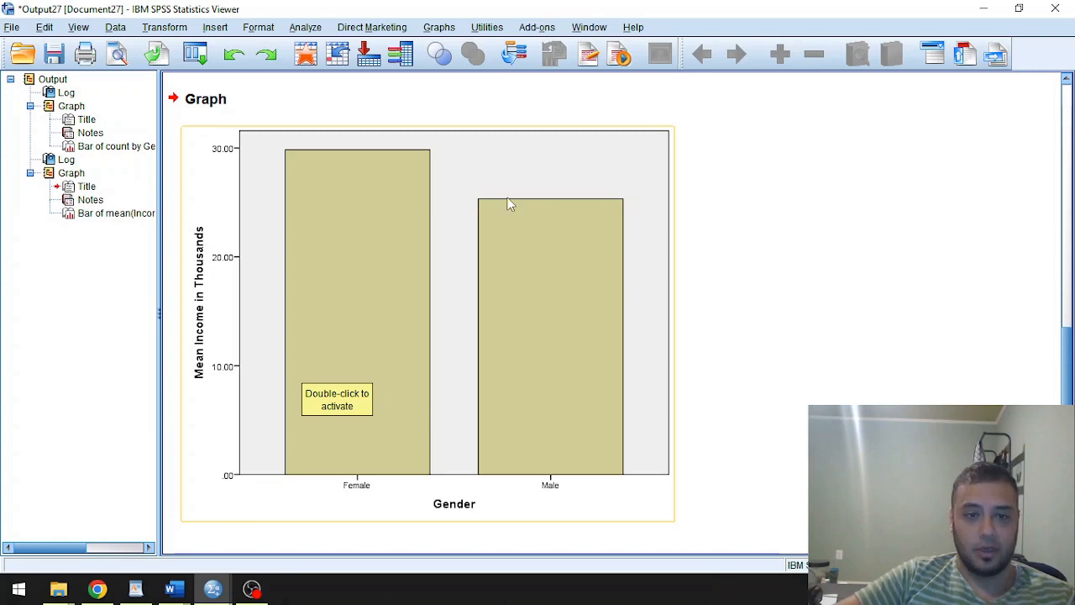
click(769, 210)
click(981, 10)
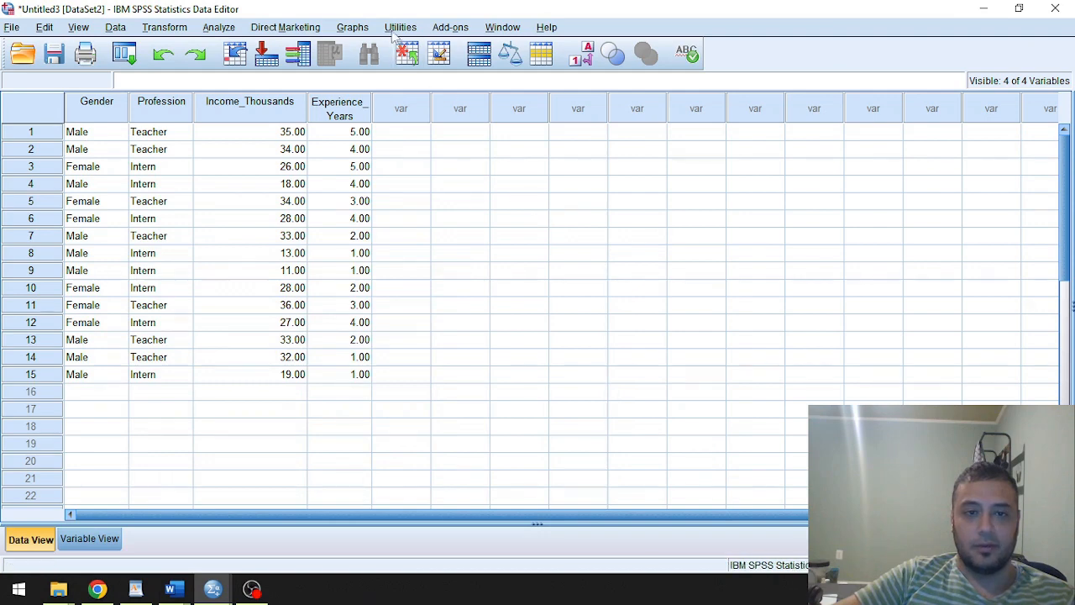
Redefine the simple bar chart by Gender so the Income in Thousands statistic is Sum of values.
click(395, 28)
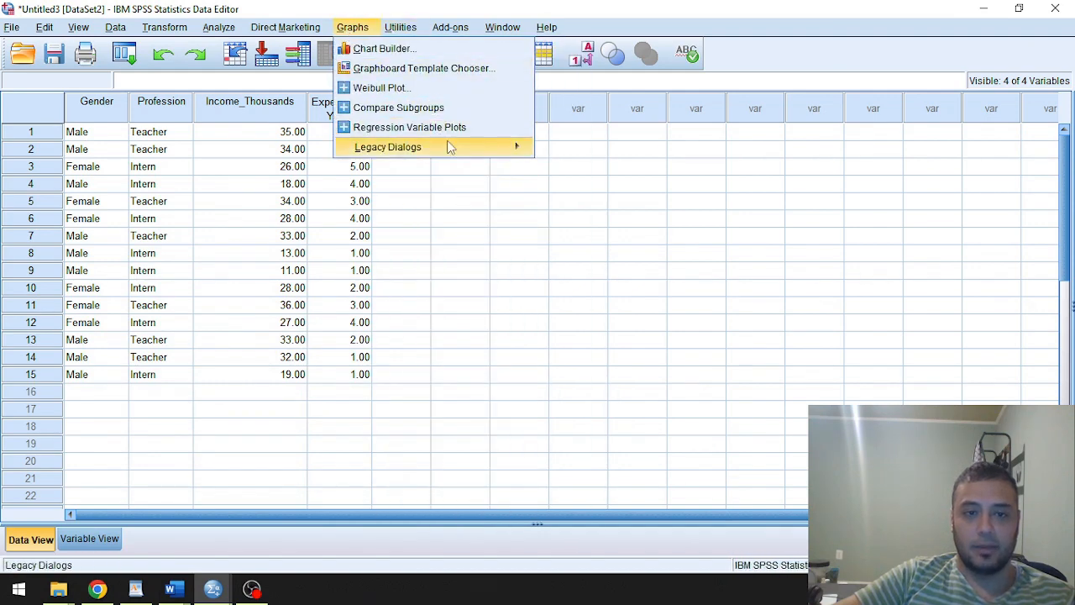
mouse_move(449, 147)
click(576, 158)
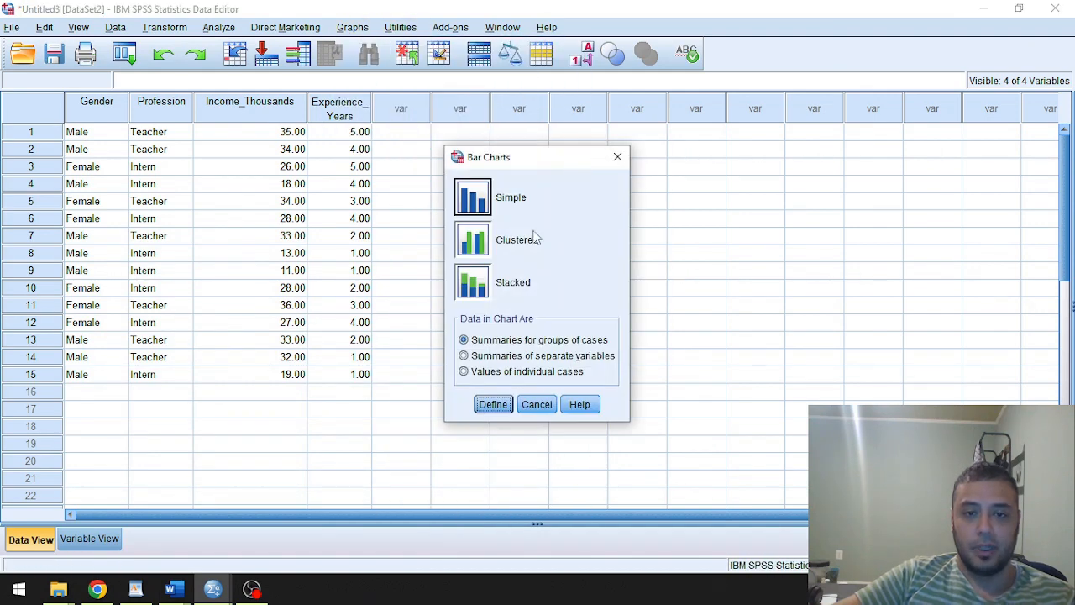
click(491, 404)
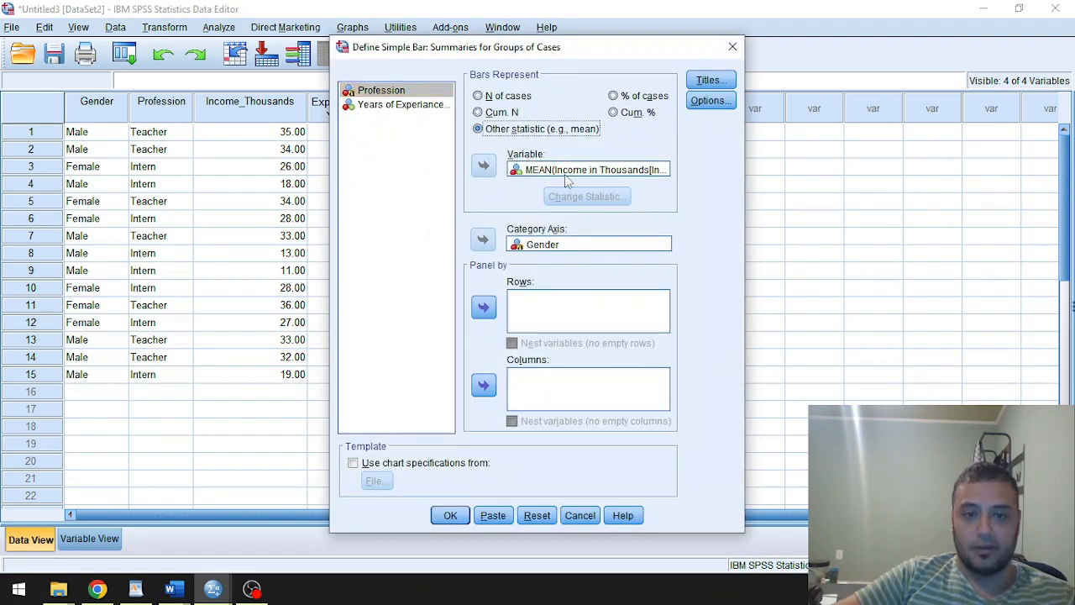
click(571, 169)
click(580, 195)
click(473, 248)
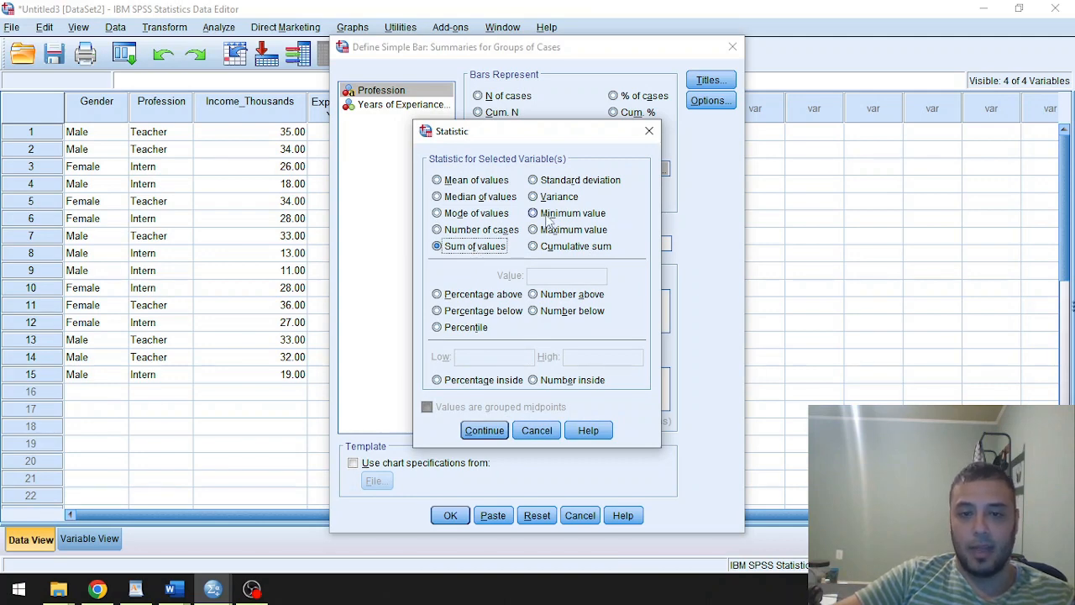
click(497, 429)
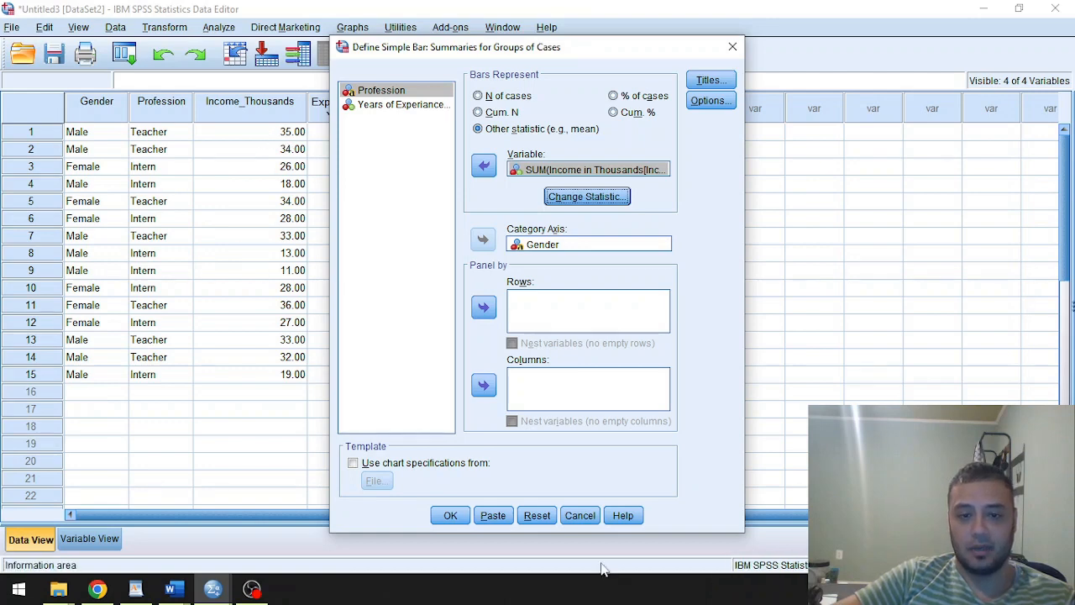
Generate the summed income chart, view it in the maximized output window, and return to the data.
click(451, 516)
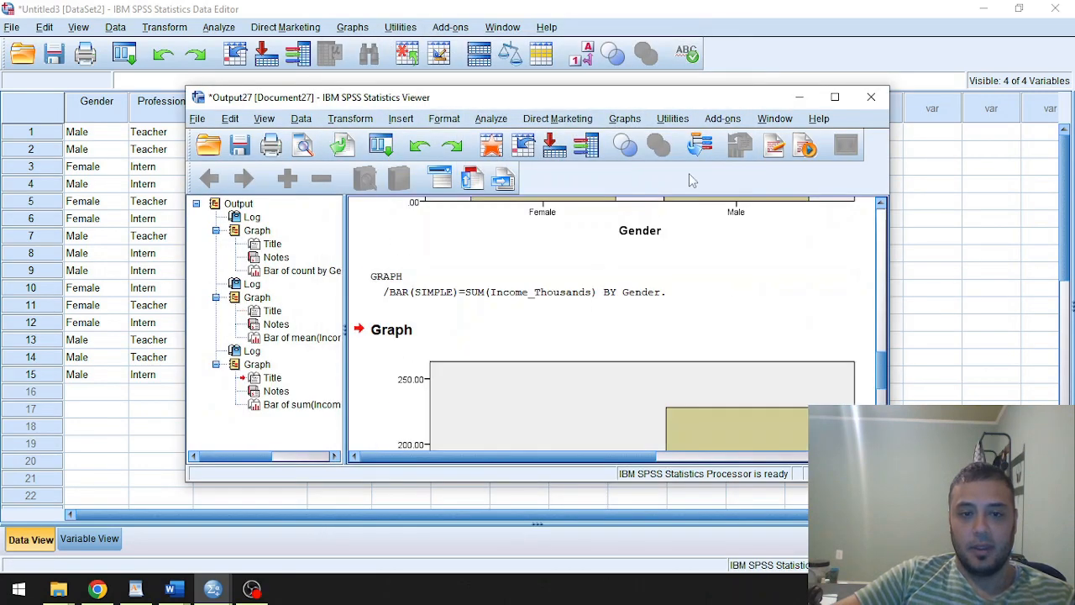
click(833, 98)
scroll(452, 391, down, 3)
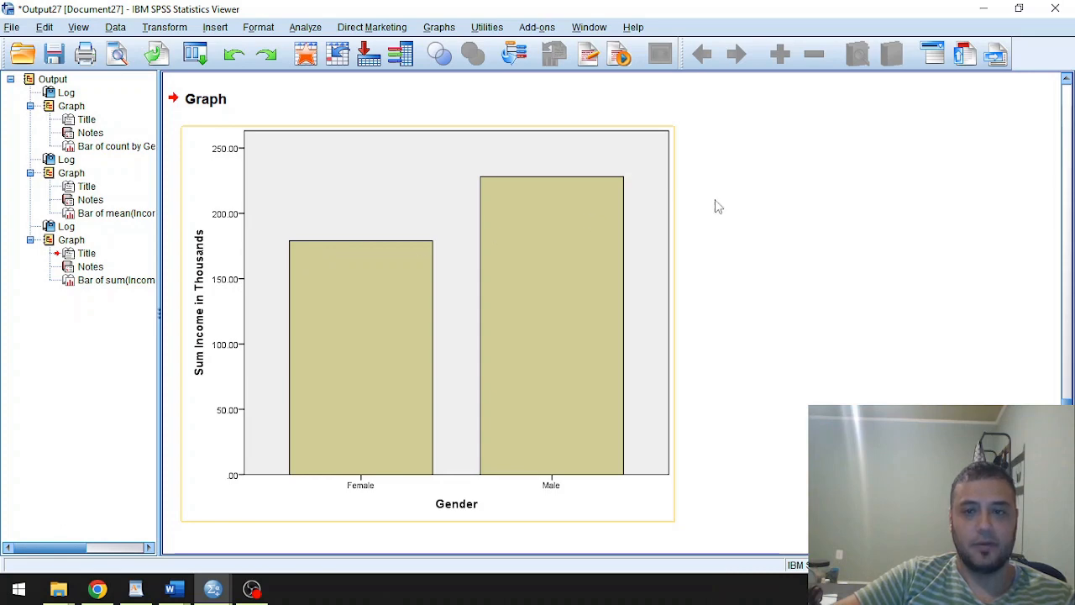
click(984, 8)
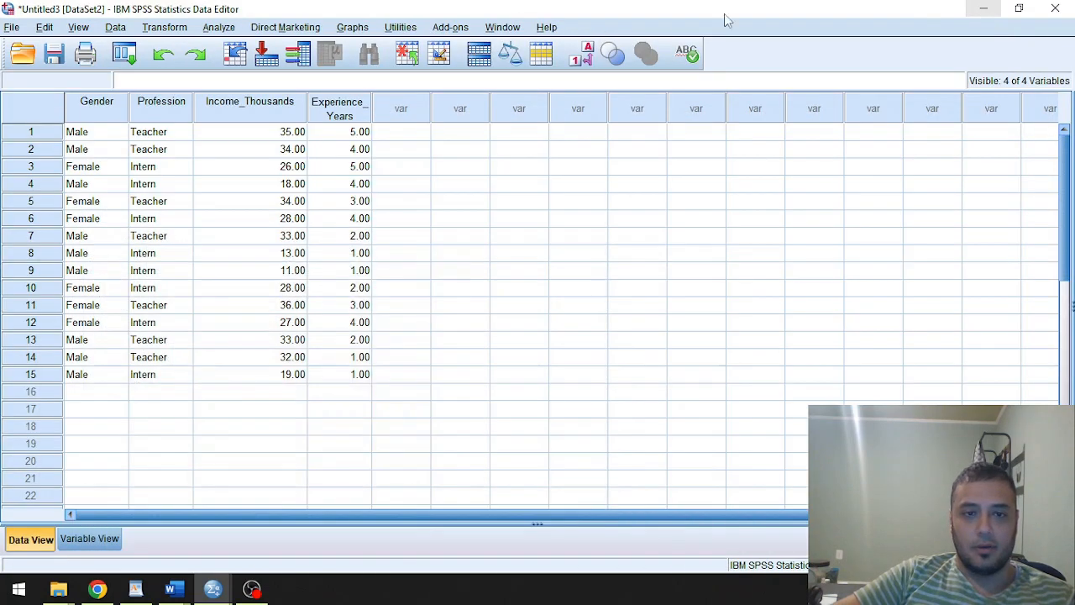
Open the clustered bar chart definition for summaries for groups of cases and reset its previous settings.
click(387, 28)
mouse_move(352, 27)
mouse_move(395, 147)
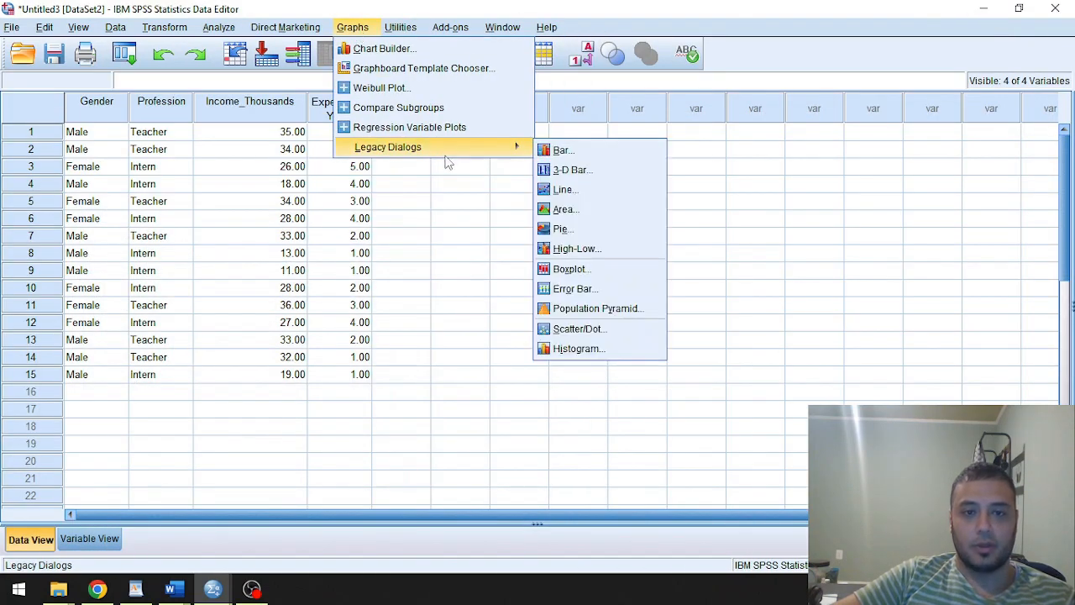
click(561, 150)
click(470, 250)
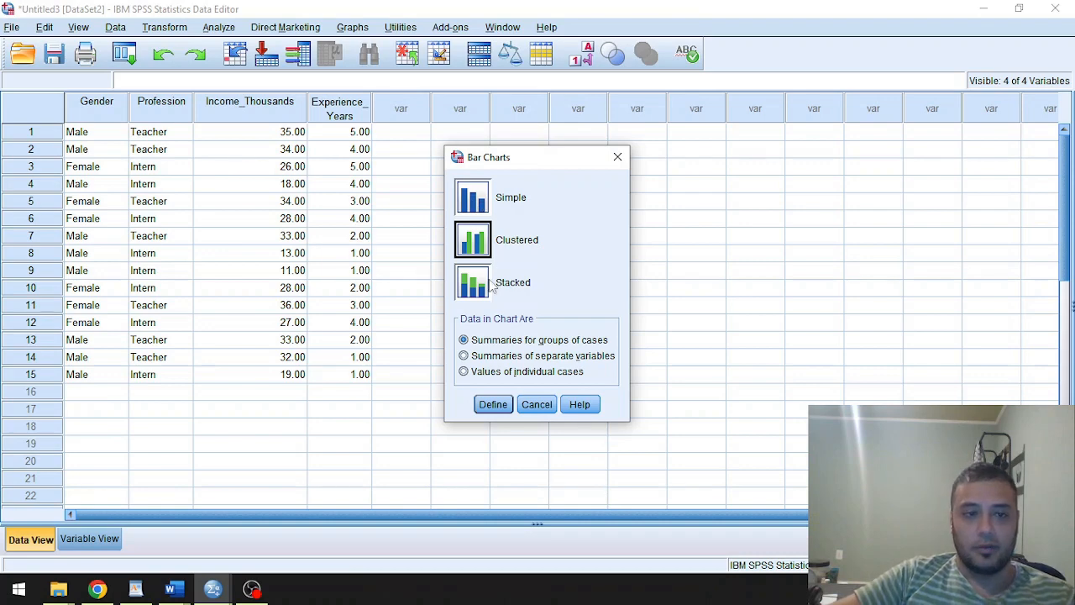
click(493, 404)
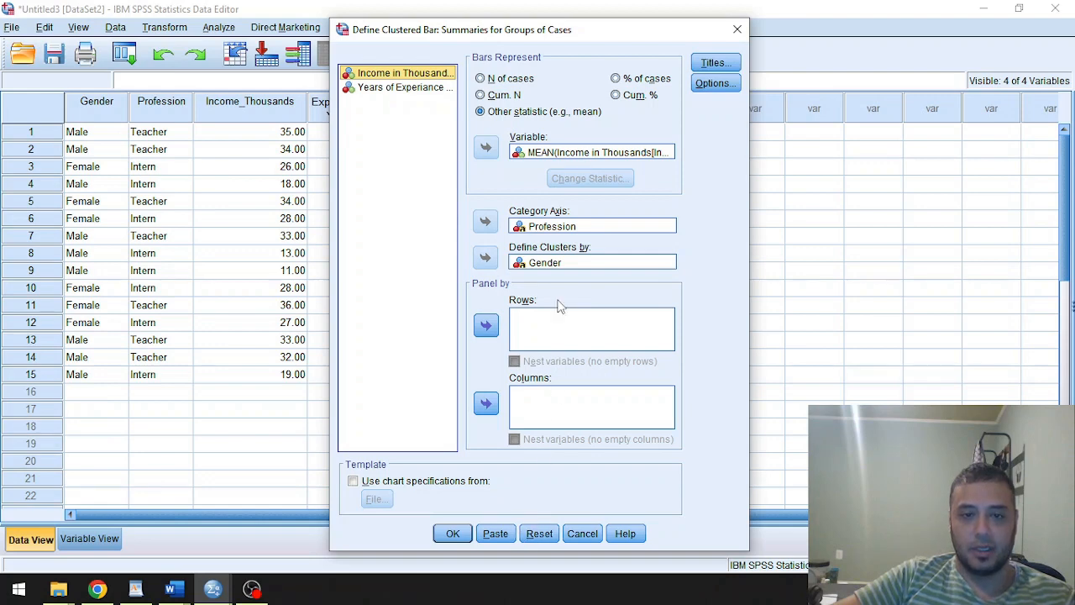
click(538, 152)
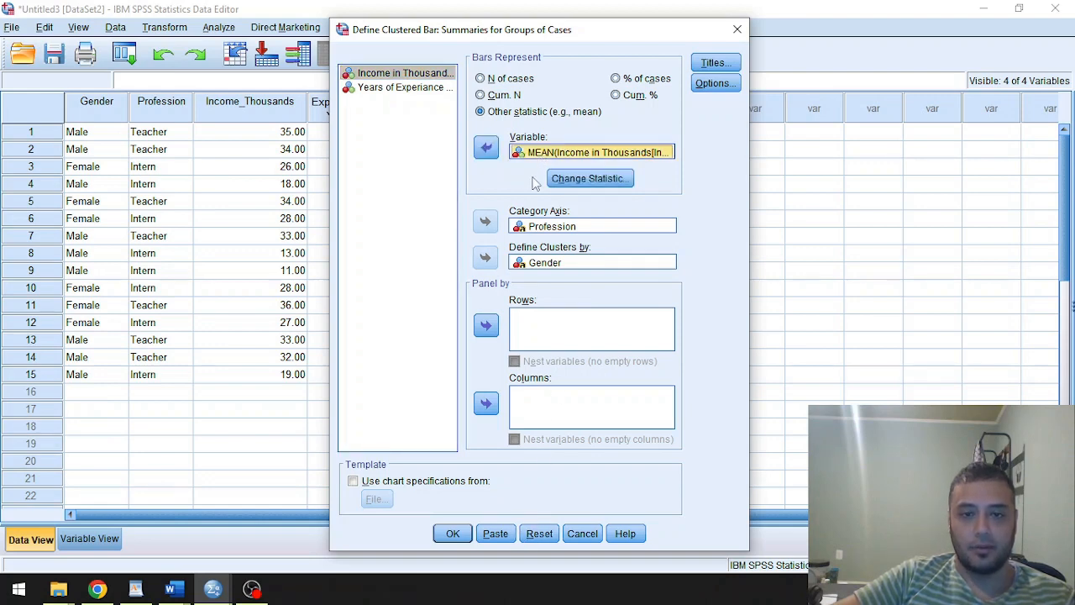
click(539, 533)
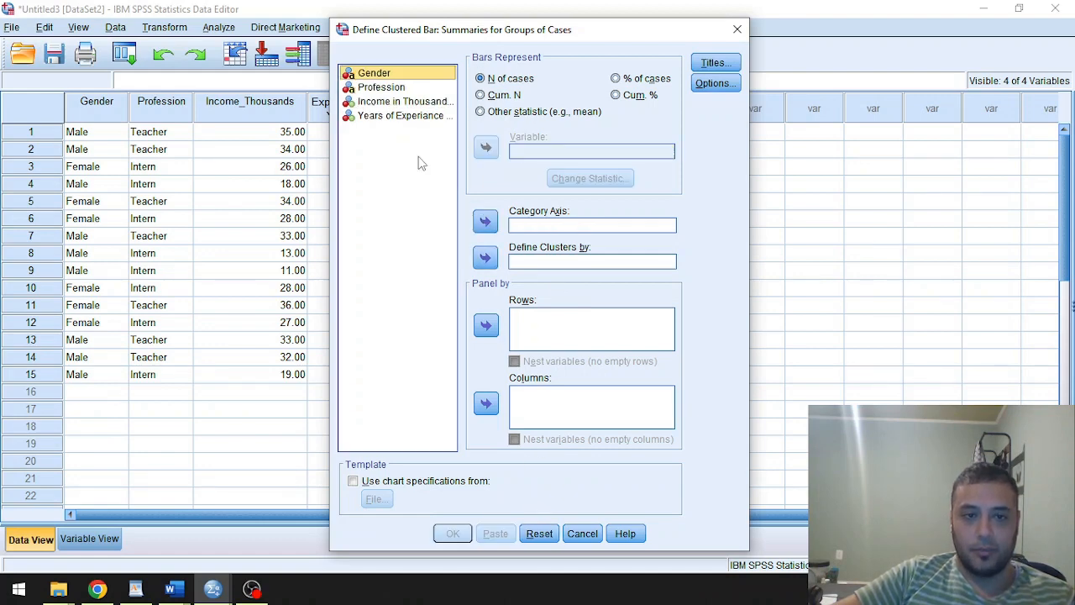
Define the clusters by Gender and put Profession on the category axis.
click(485, 259)
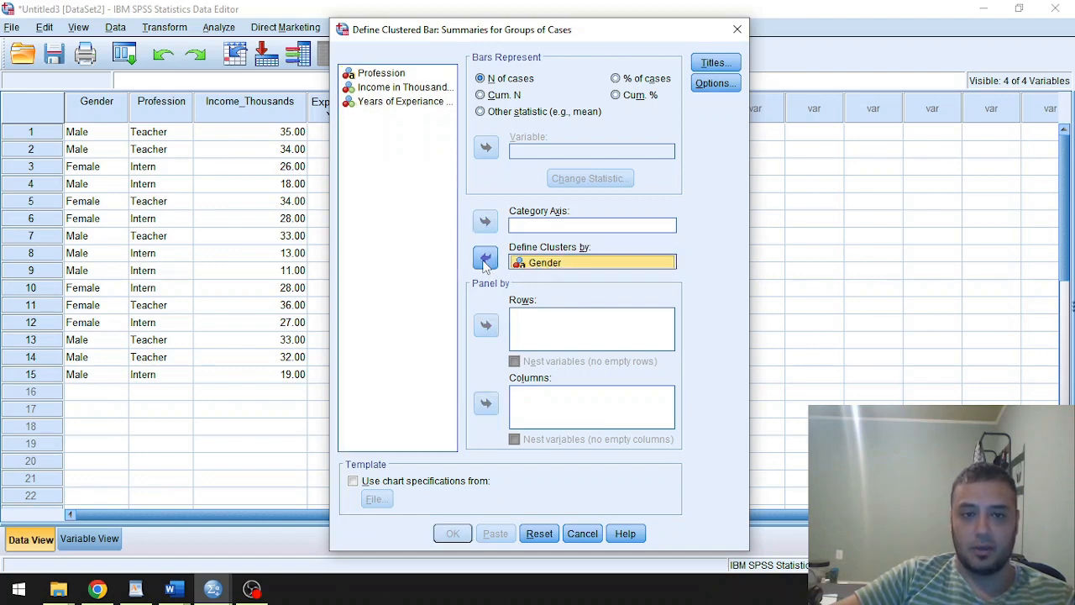
click(378, 76)
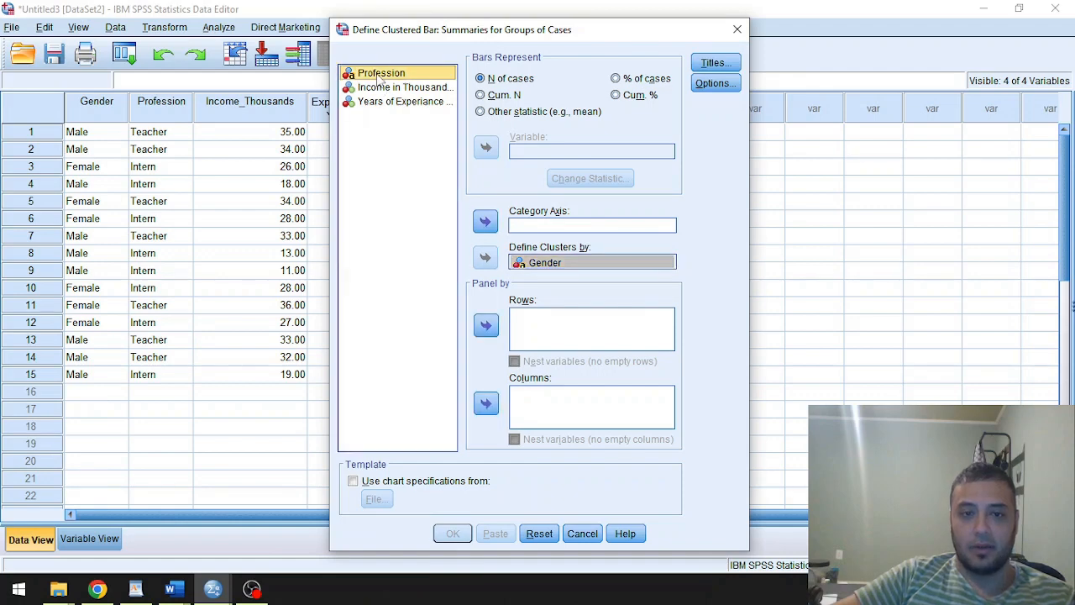
click(486, 221)
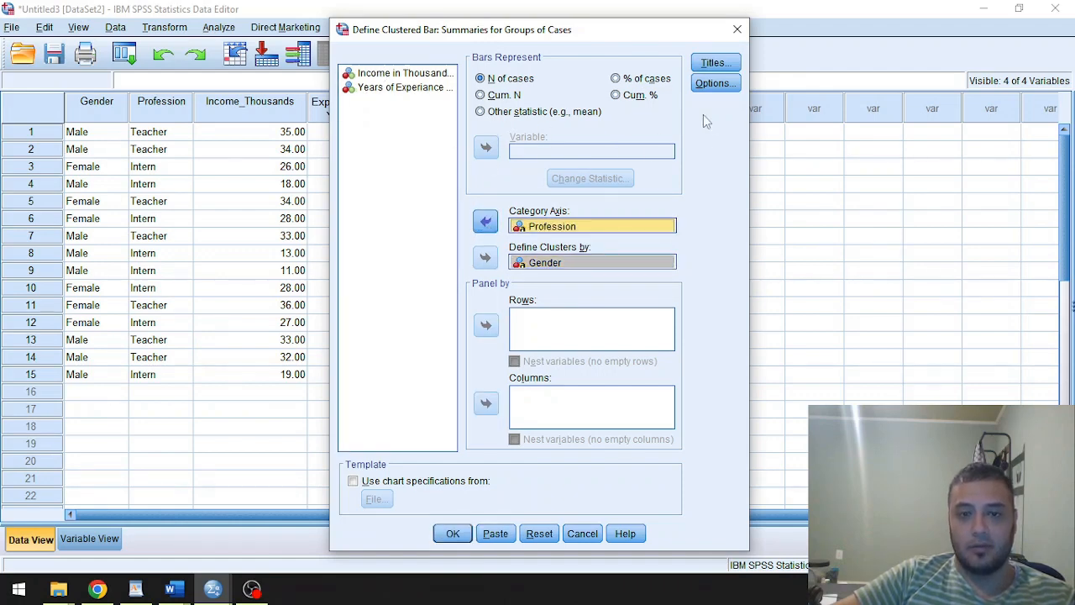
Make the clustered bars represent another statistic, Income in Thousands, keeping Mean of values.
click(399, 75)
click(494, 115)
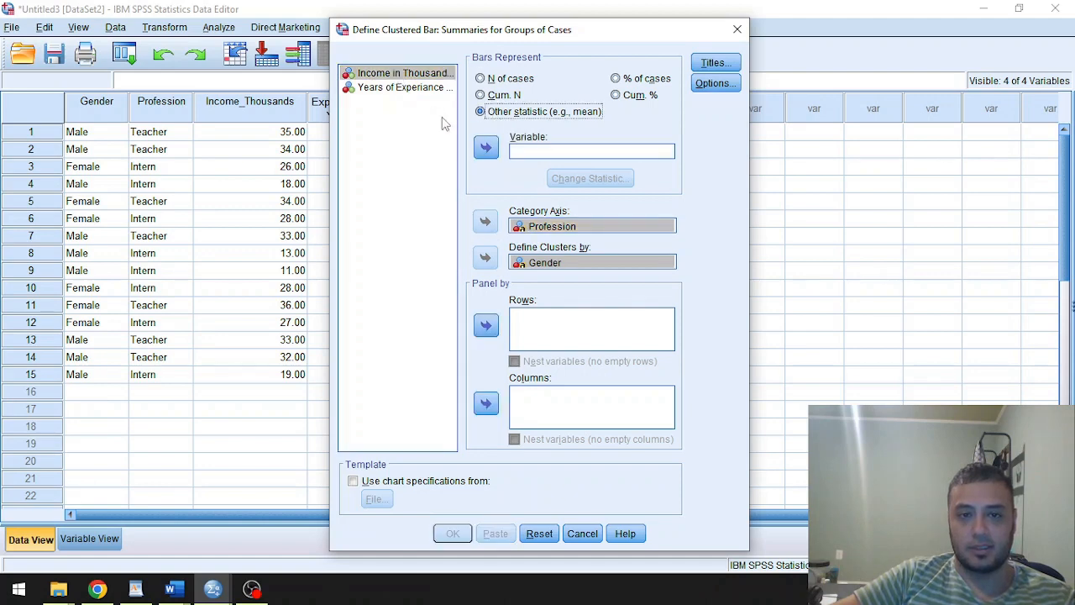
click(402, 76)
click(485, 148)
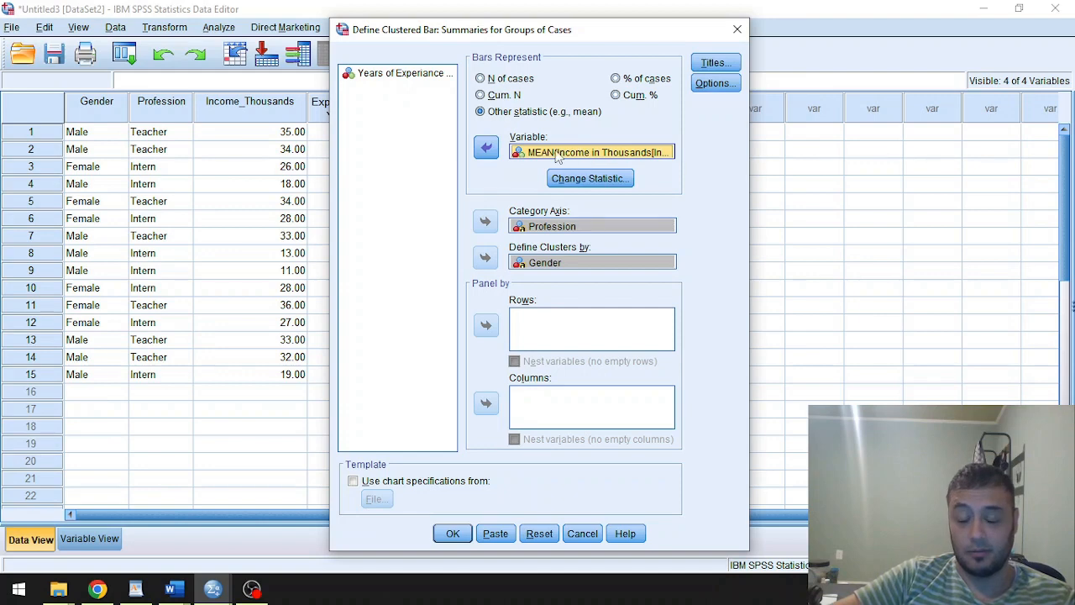
click(617, 178)
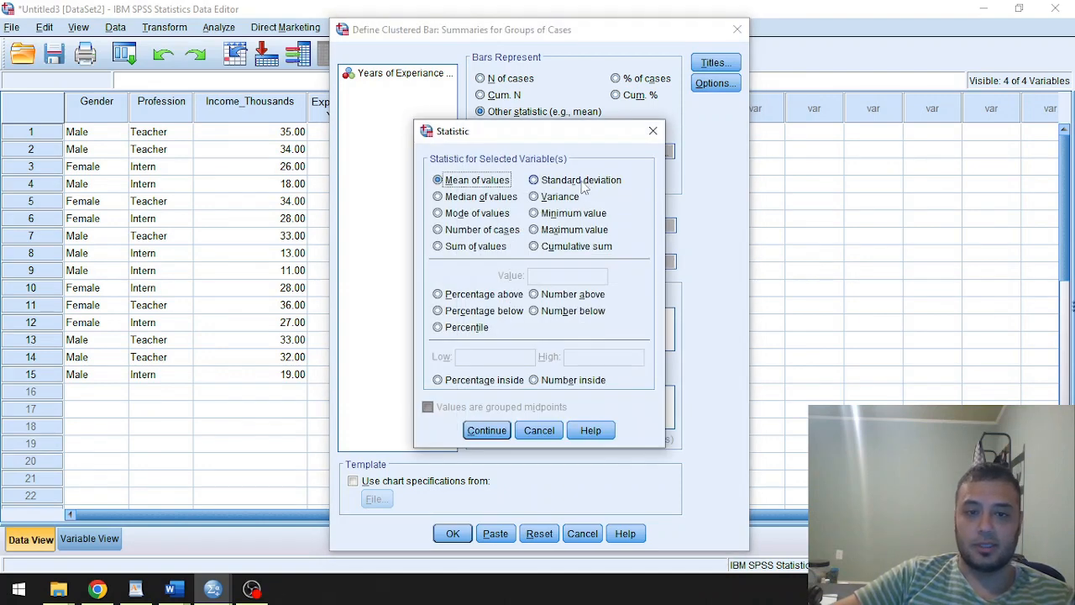
click(485, 430)
Generate the clustered mean income chart, view it in the maximized output window, and return to the data.
click(462, 531)
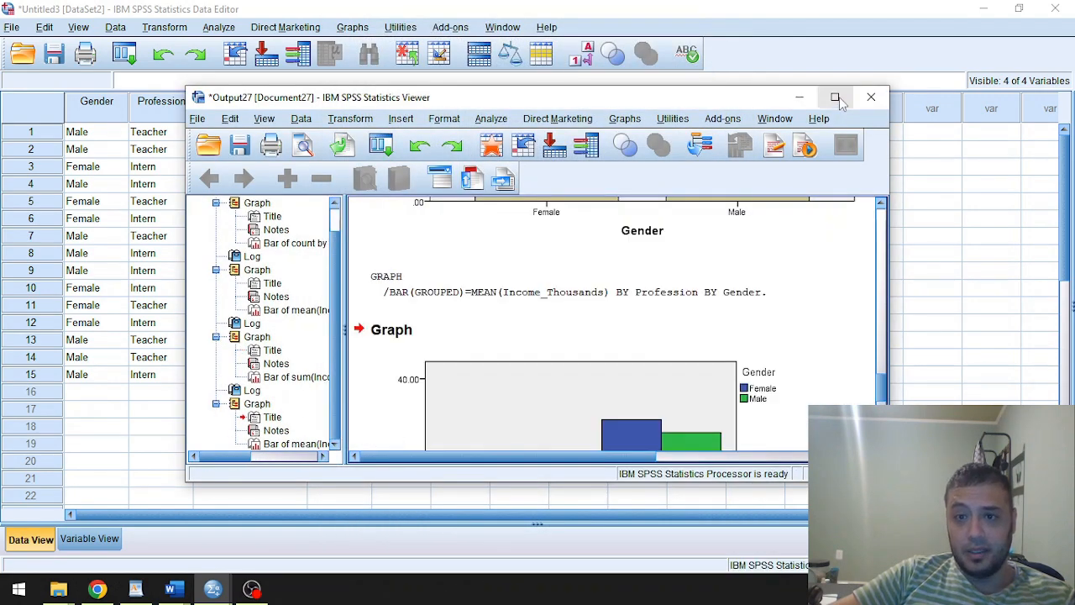
click(836, 97)
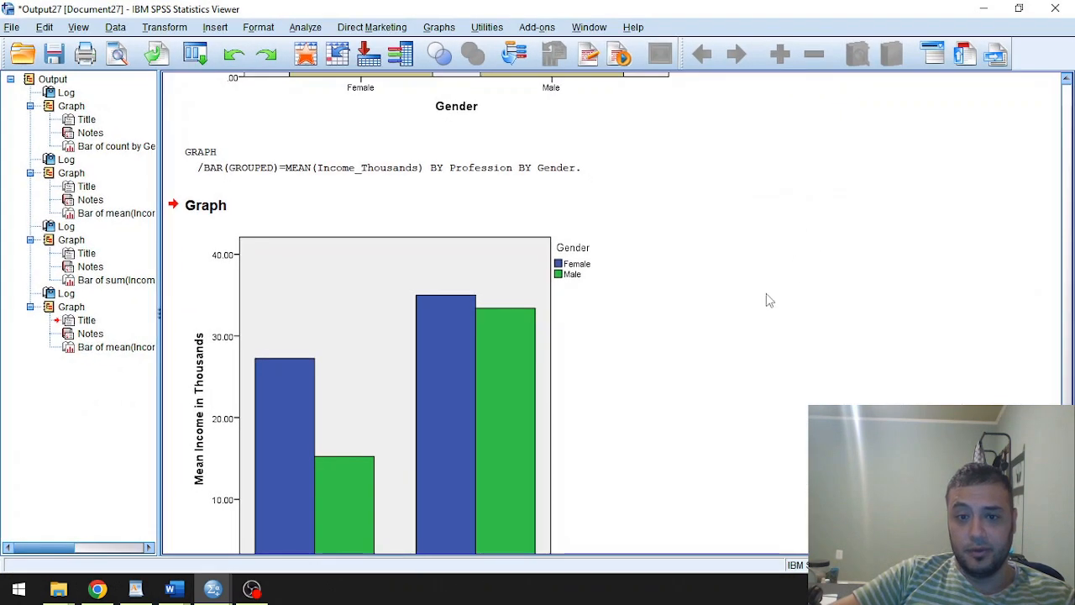
scroll(701, 327, down, 3)
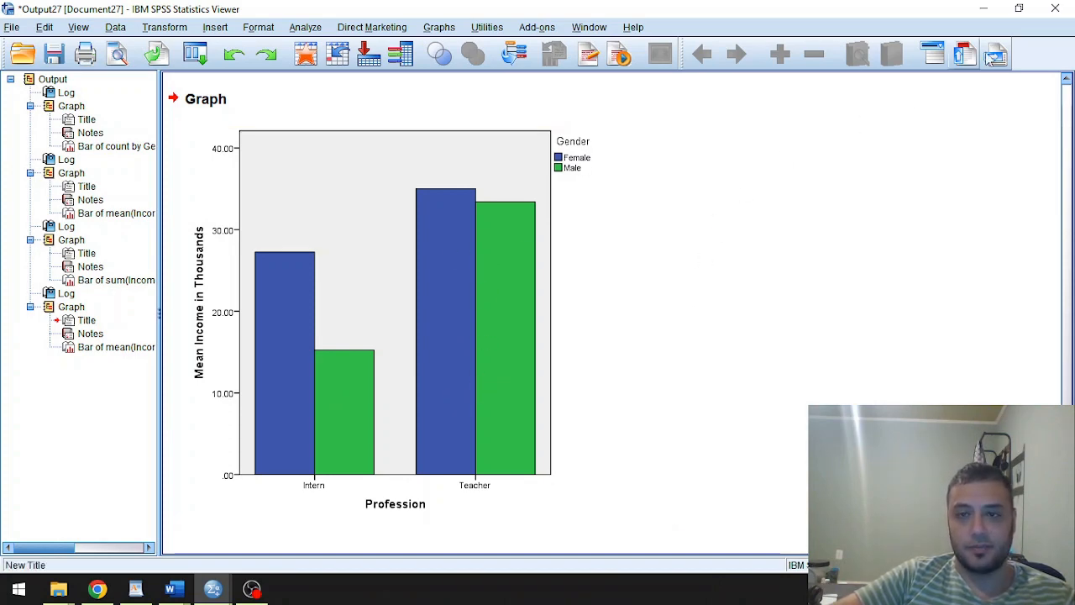
click(984, 10)
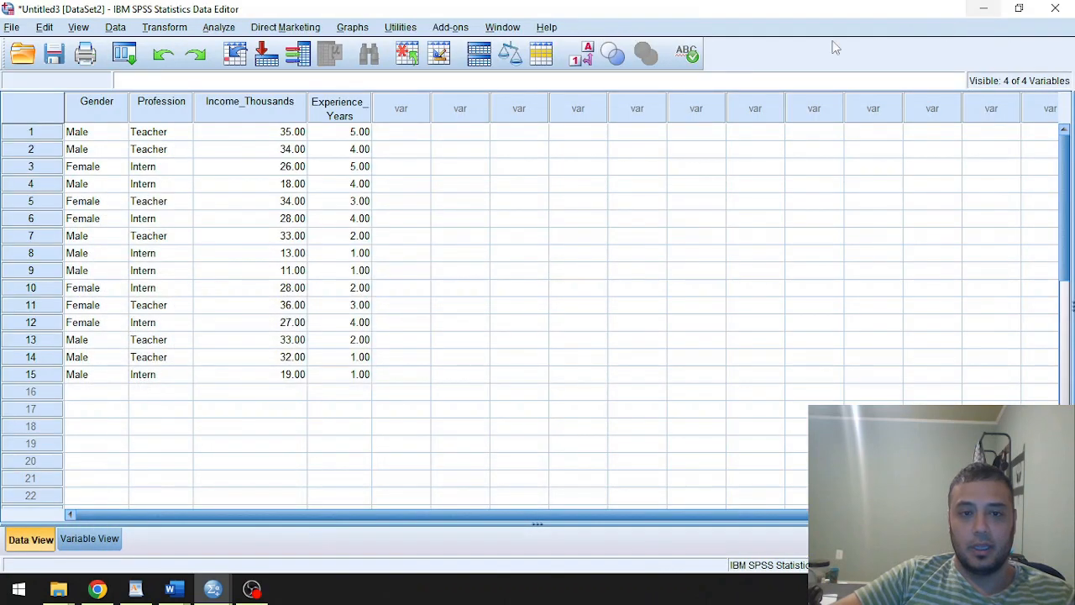
Open the definition of a stacked bar chart with summaries for groups of cases.
click(352, 27)
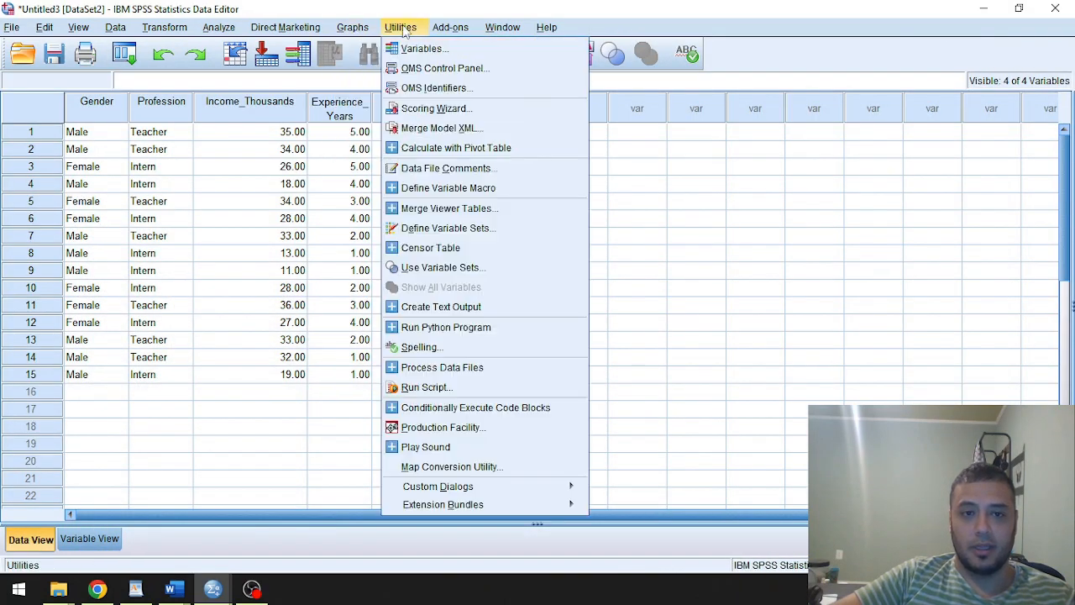
mouse_move(420, 147)
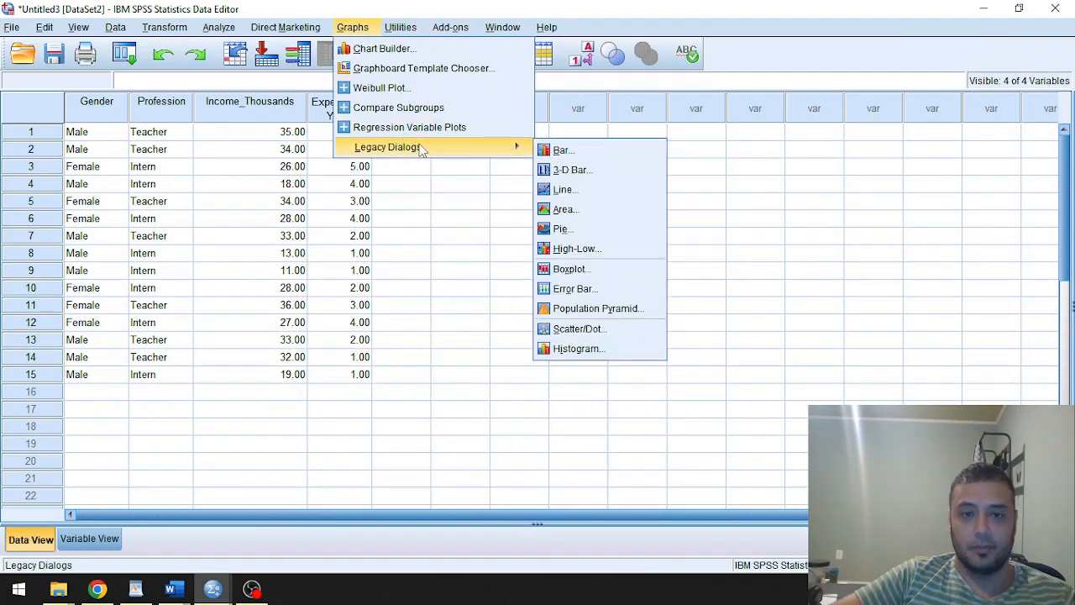
click(564, 151)
click(473, 286)
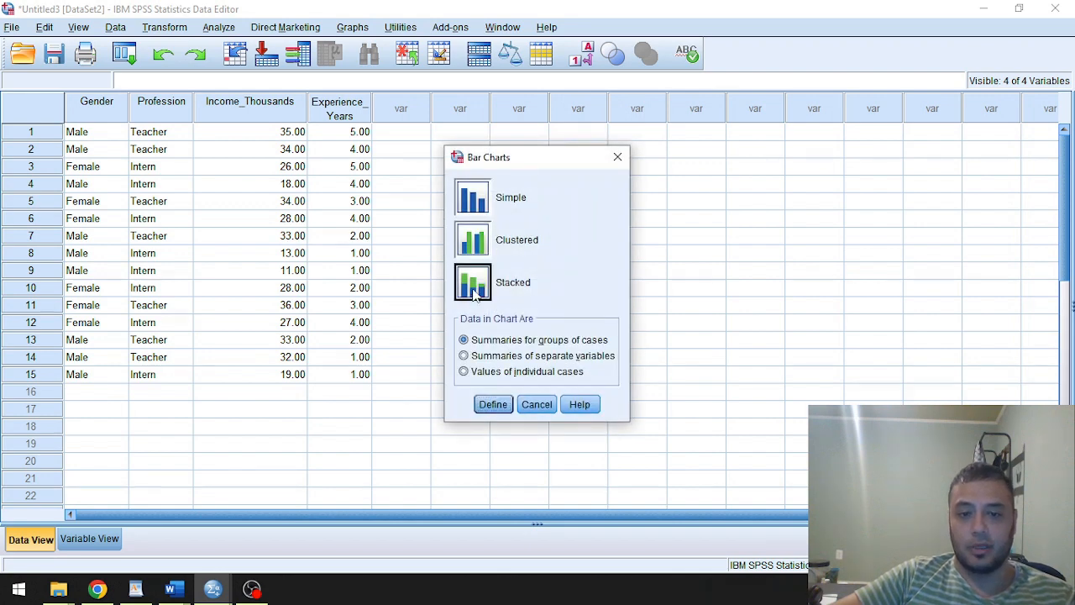
click(498, 405)
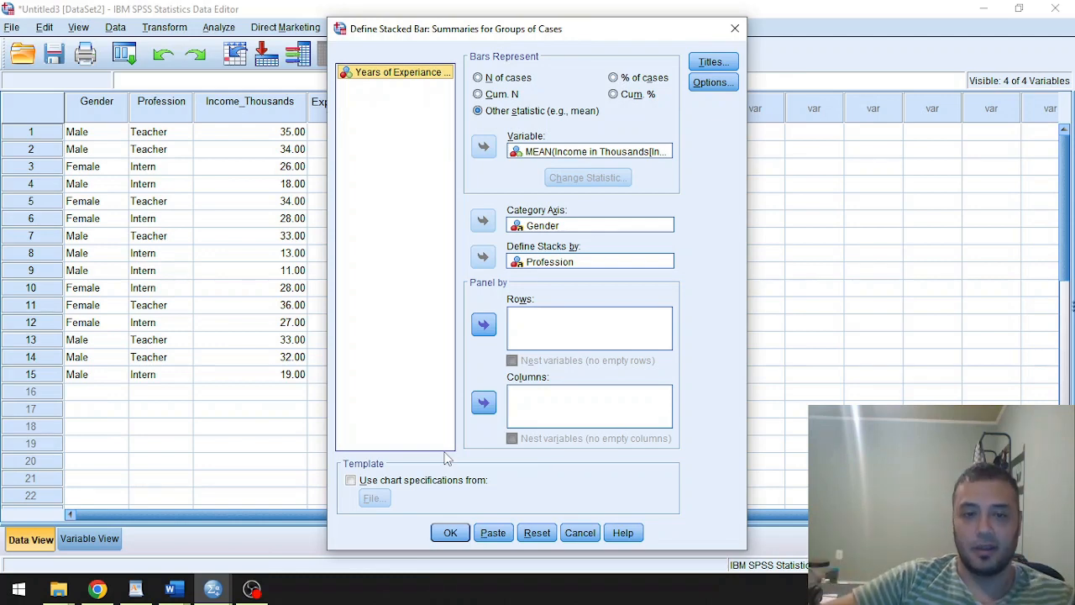
Keep Gender as the category axis and Mean of values for Income in Thousands, leaving the chart titles blank.
click(550, 225)
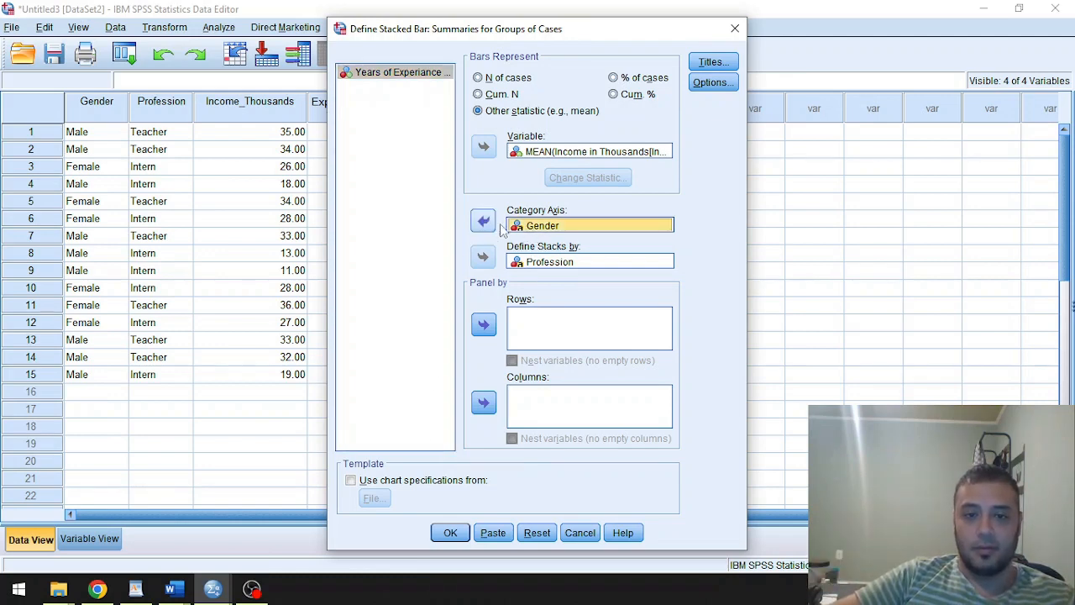
click(542, 151)
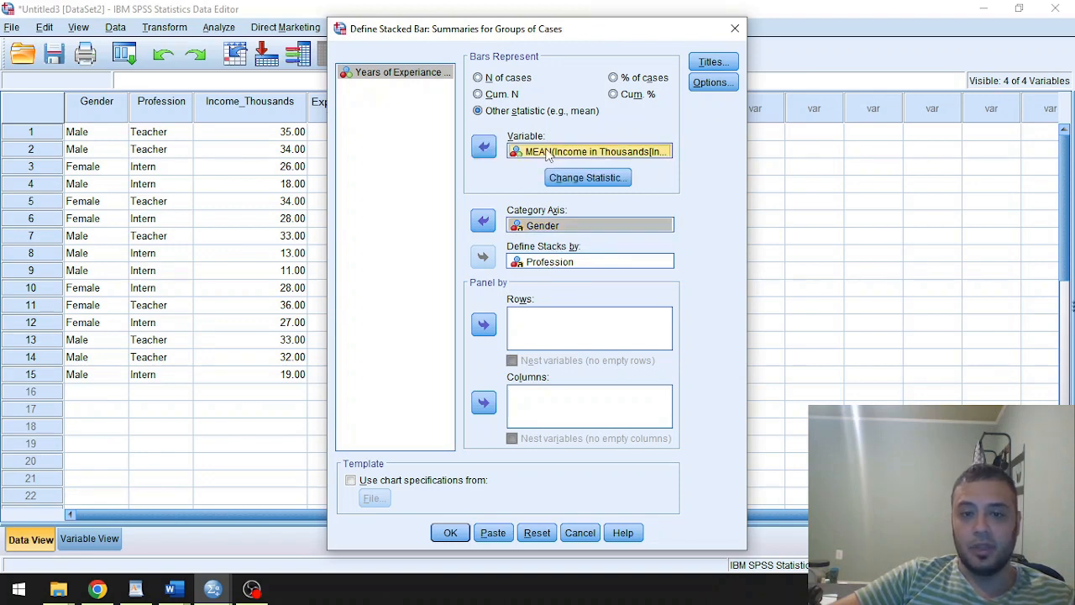
click(586, 178)
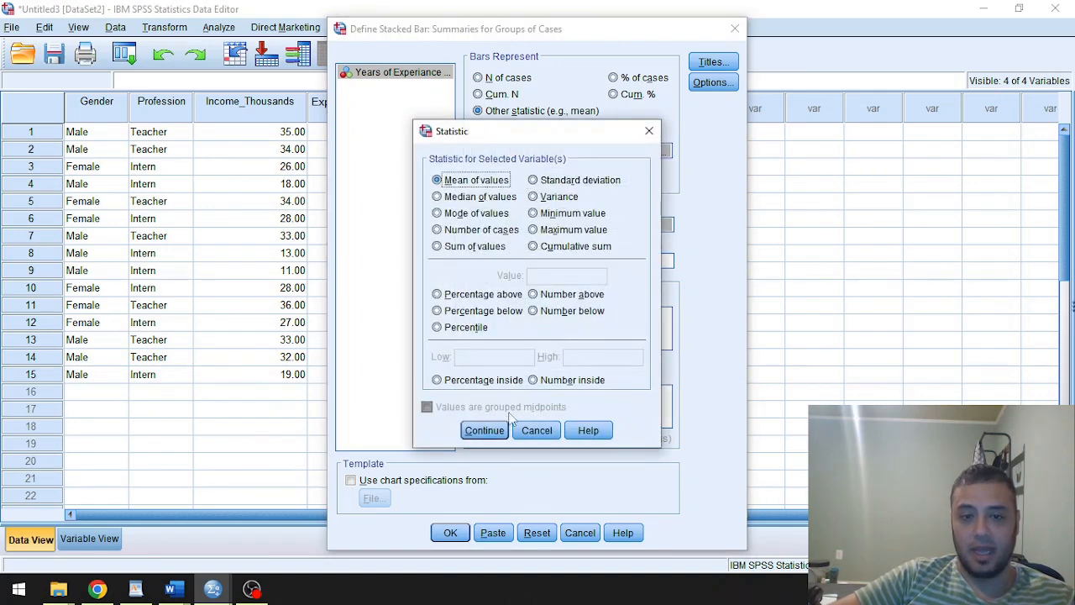
click(487, 426)
click(710, 62)
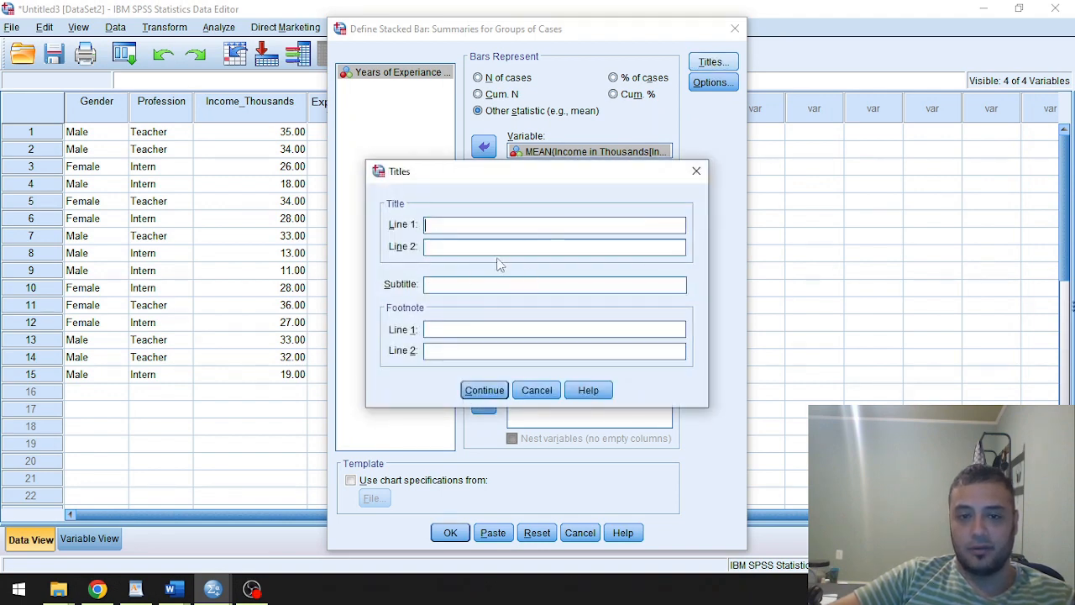
click(537, 389)
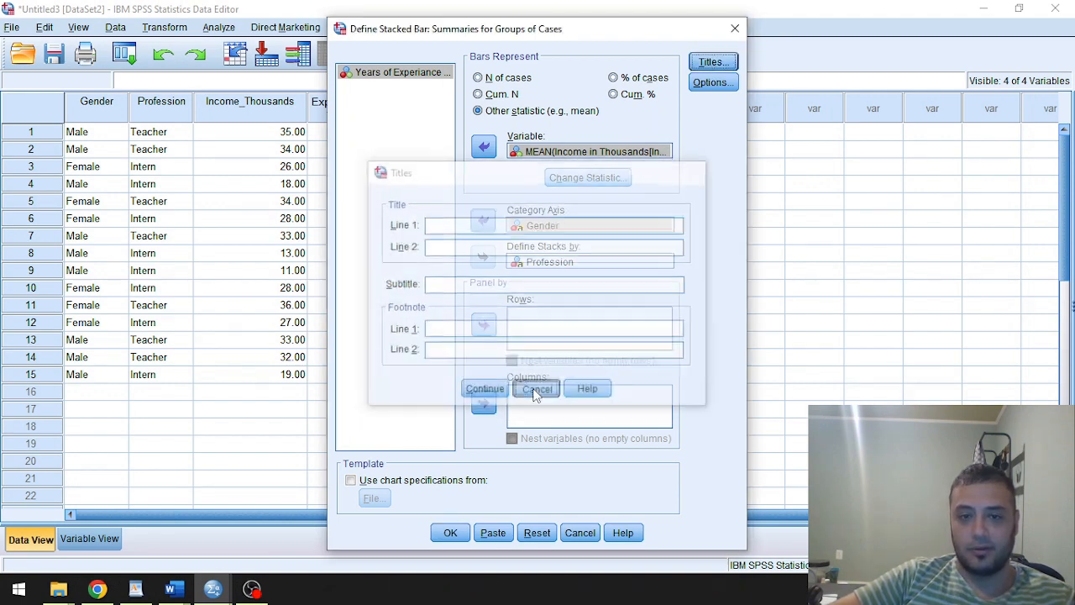
Generate the stacked mean income chart, examine it in the maximized output window, and return to the data.
click(450, 533)
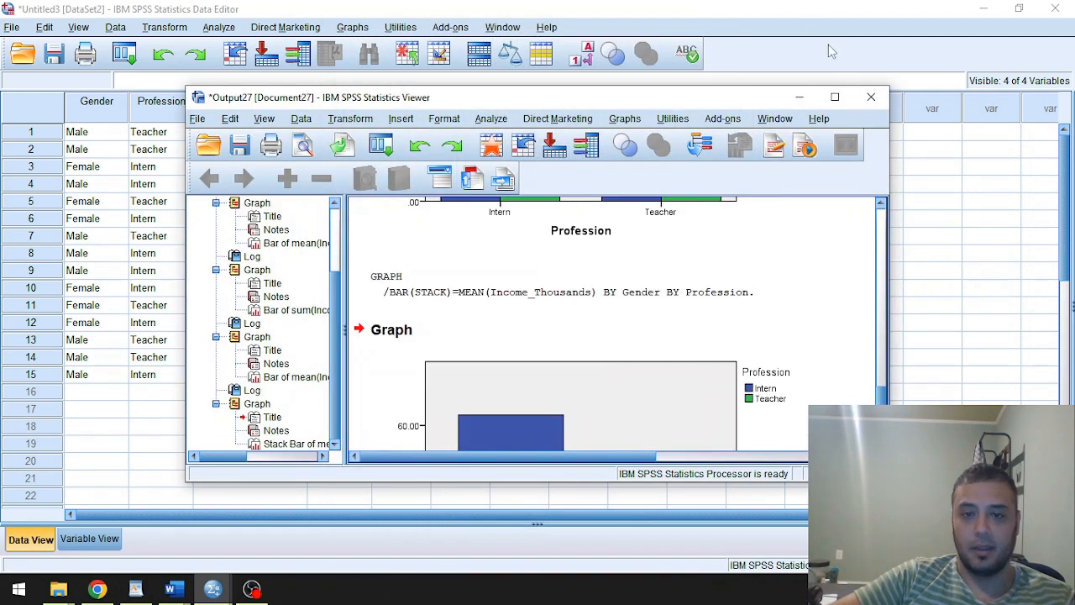
click(834, 96)
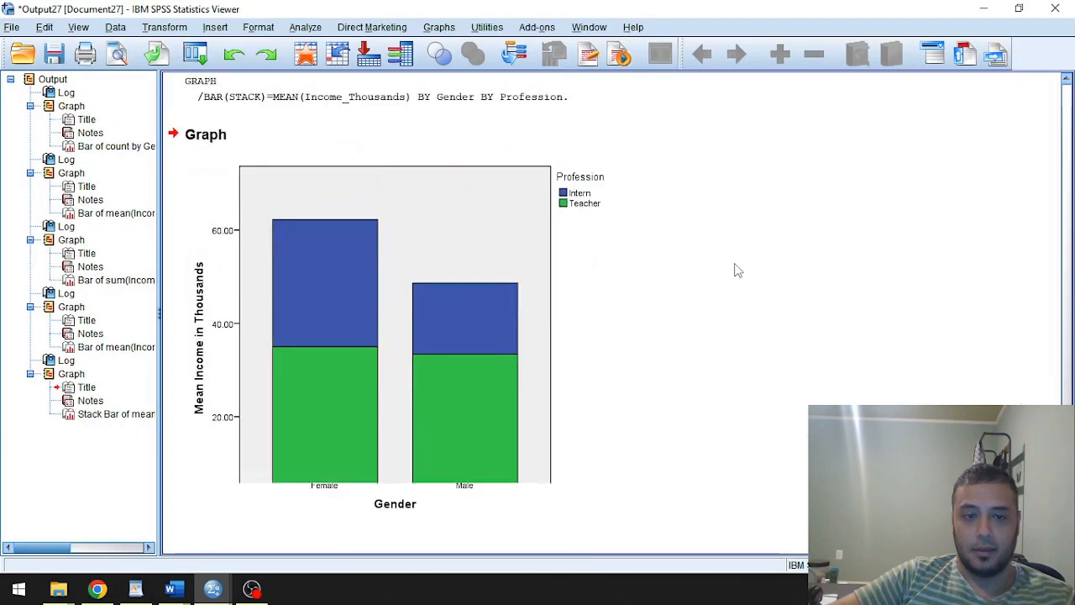
scroll(734, 272, down, 1)
click(753, 372)
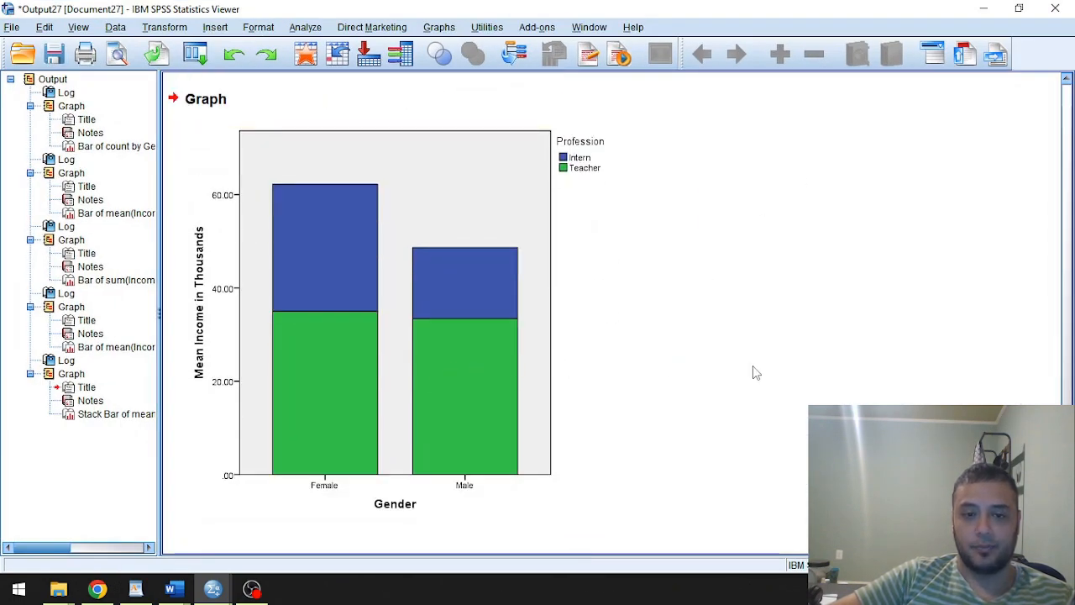
click(530, 356)
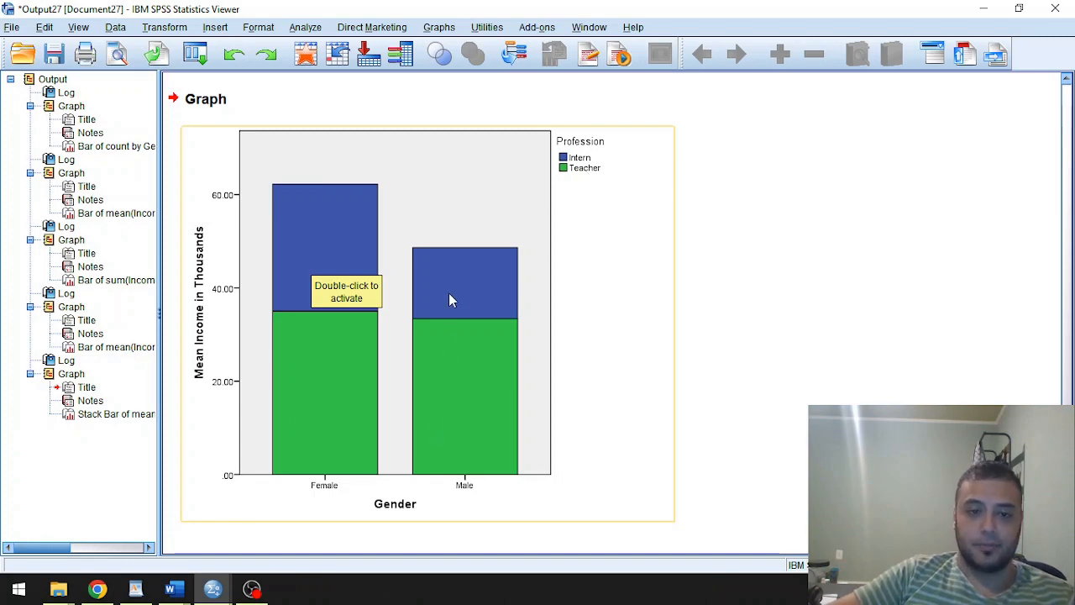
click(984, 10)
Open the definition of a stacked bar chart with summaries of separate variables.
click(352, 27)
mouse_move(388, 147)
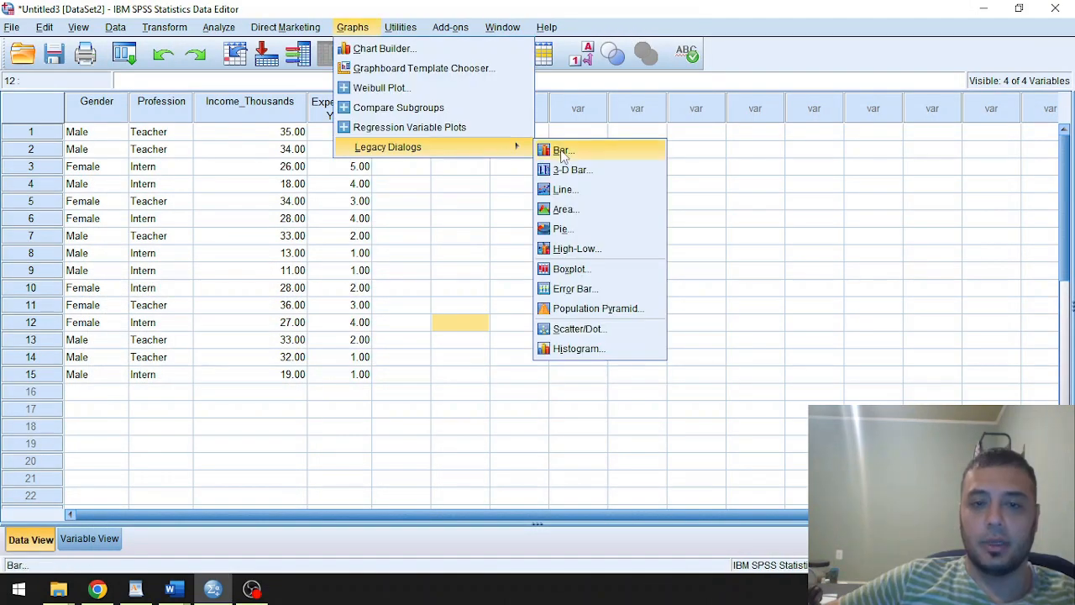
click(561, 151)
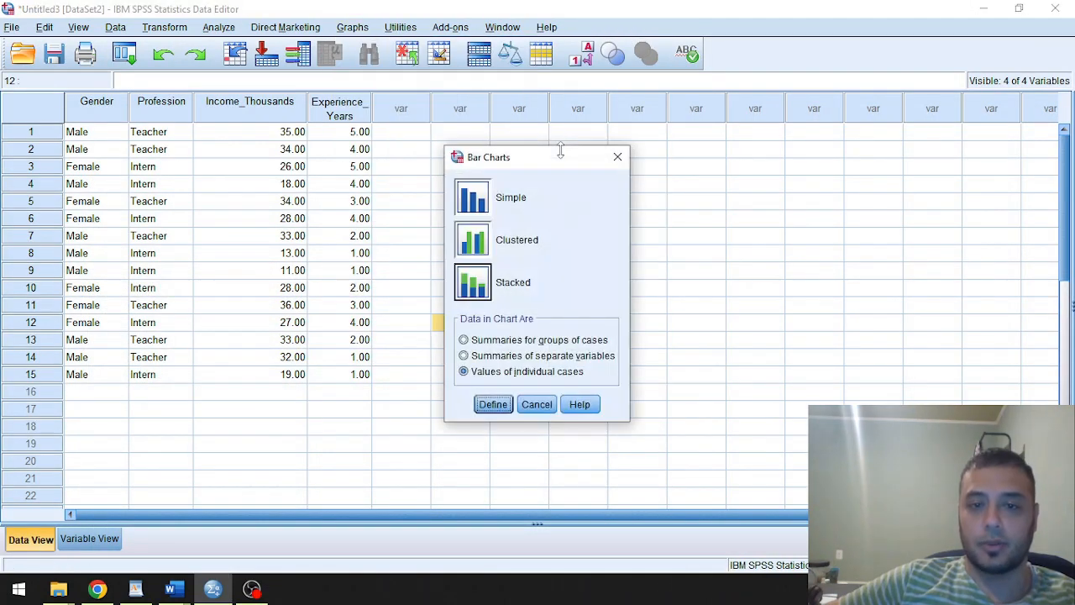
click(508, 343)
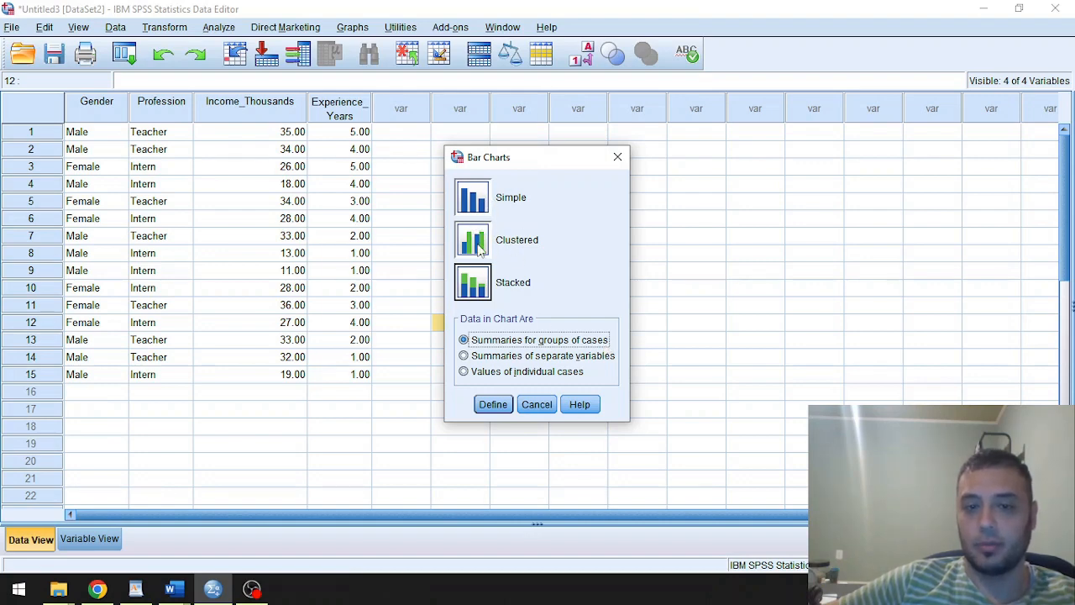
click(488, 359)
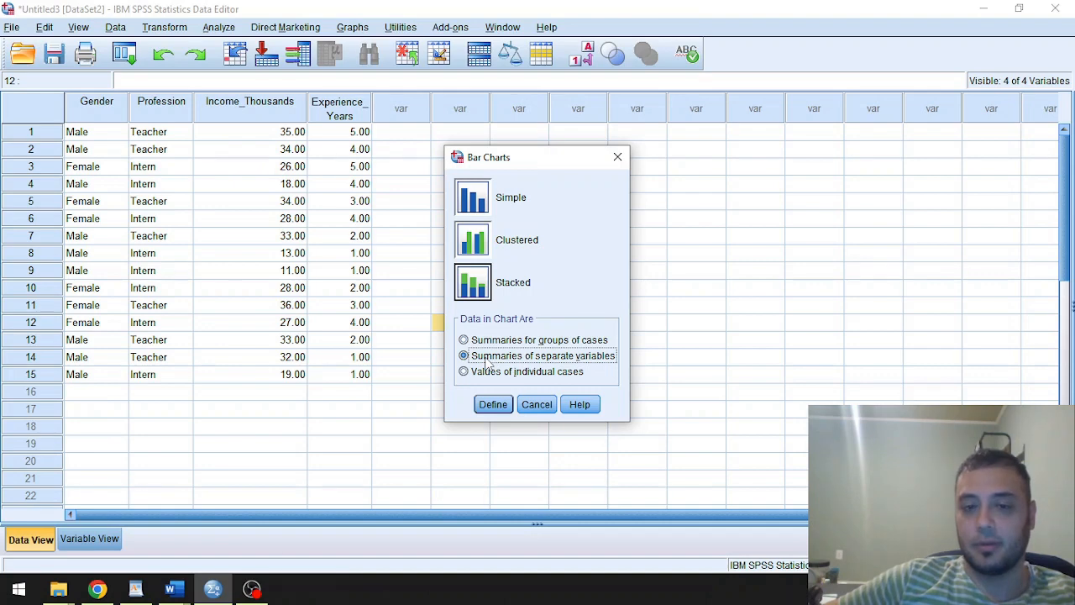
click(495, 405)
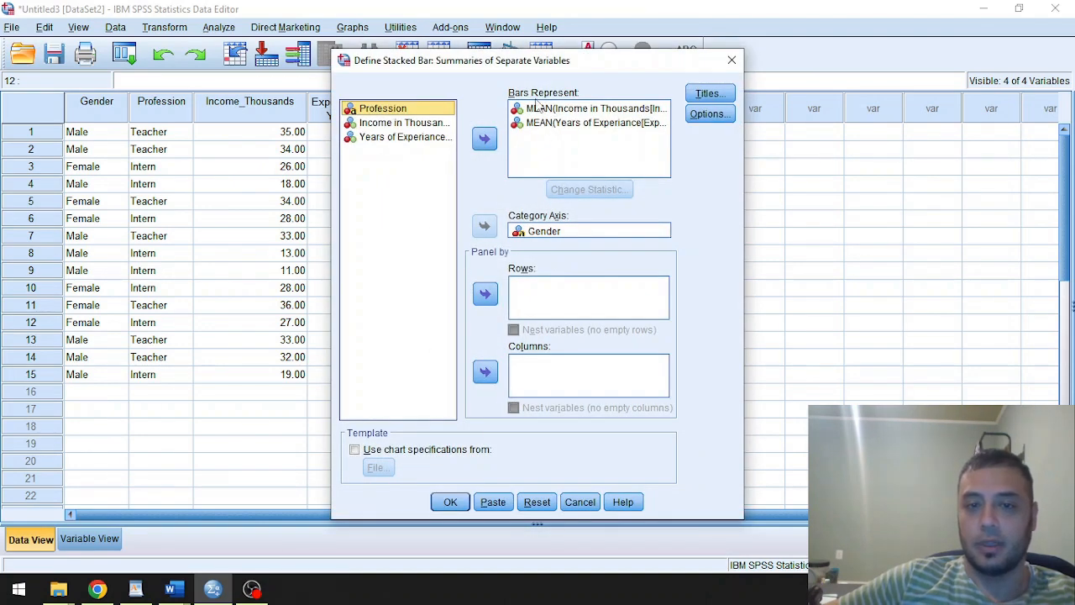
Review the bar variables and the Gender category axis, keeping Mean of values as the statistic for Income in Thousands.
click(537, 234)
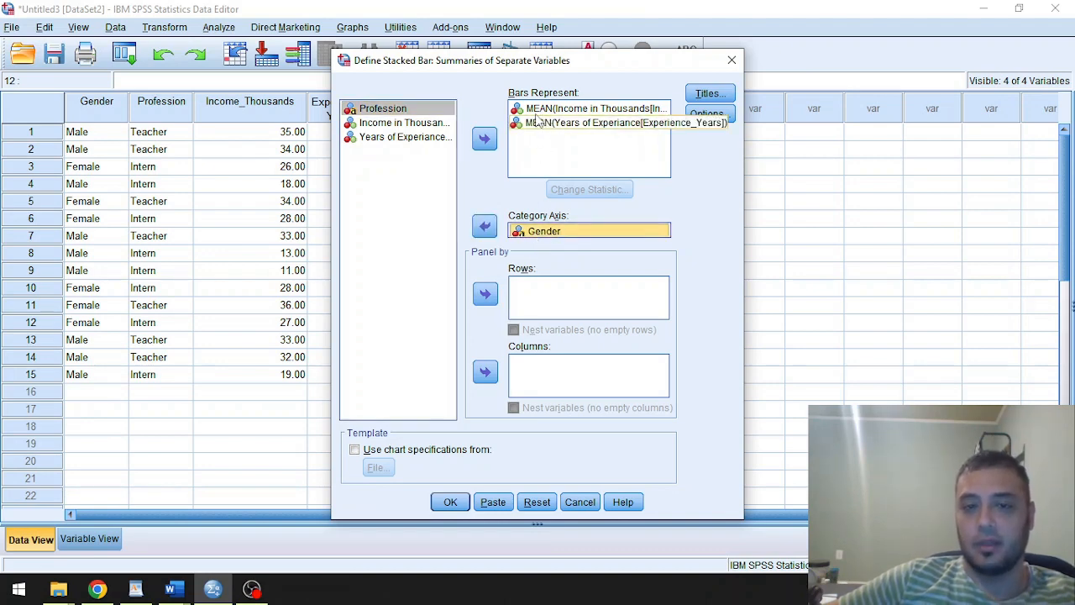
click(594, 123)
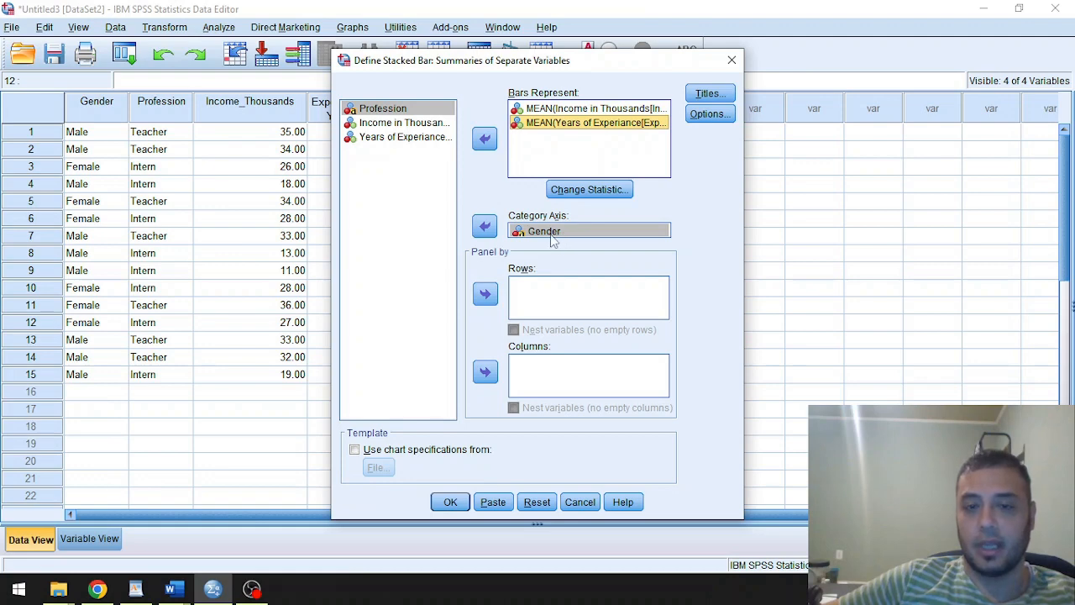
click(558, 109)
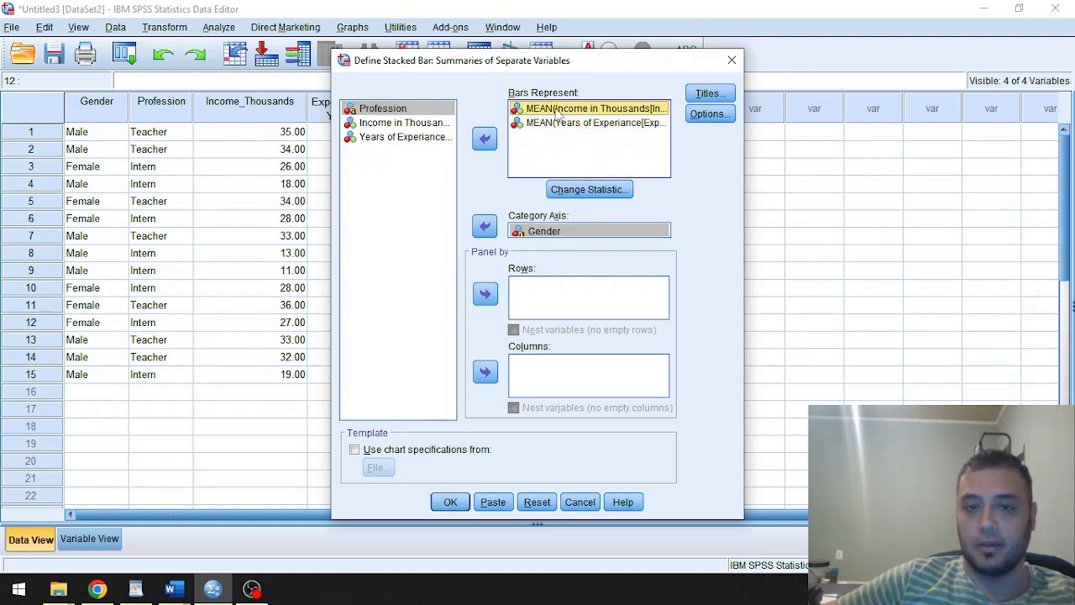
click(586, 191)
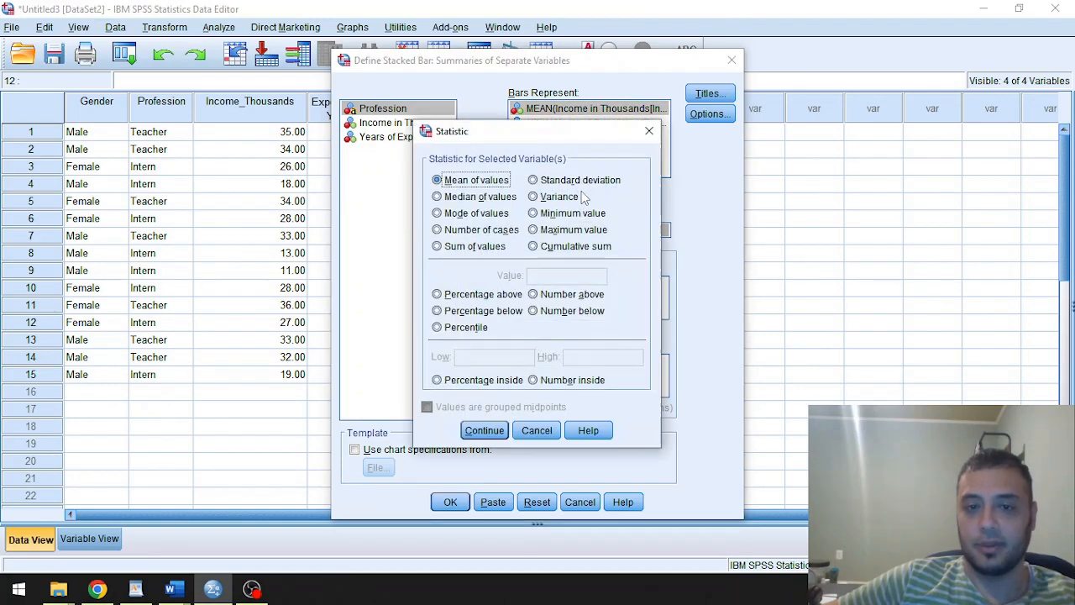
drag(576, 144, 379, 141)
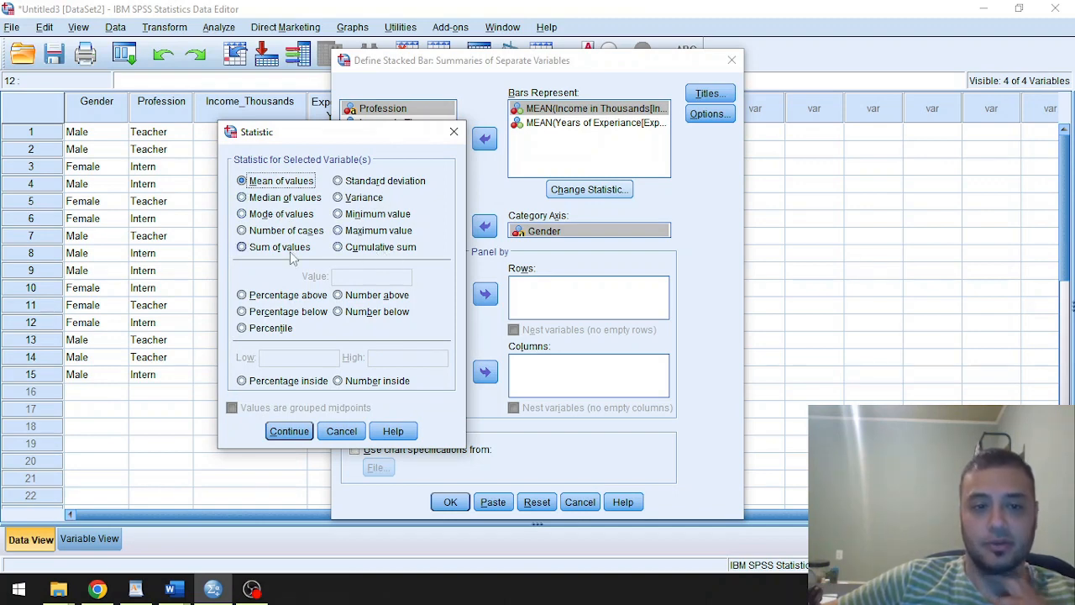
click(295, 431)
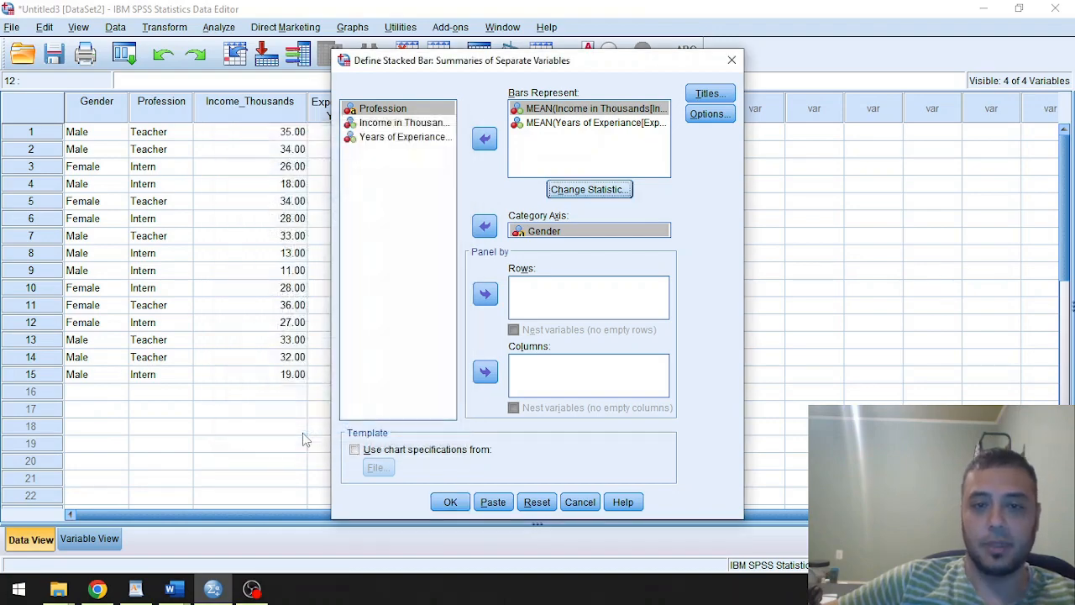
Generate the stacked chart of mean income and experience by gender, view it in the maximized output window, and return to the data.
click(449, 500)
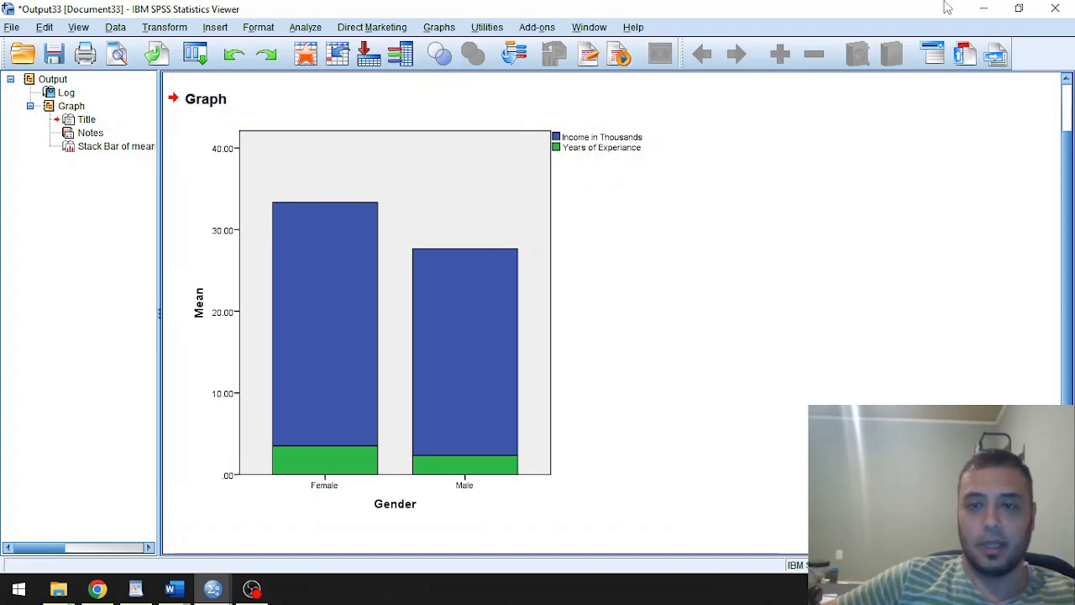
click(1016, 10)
click(912, 11)
Open the definition of a stacked bar chart showing values of individual cases.
click(353, 27)
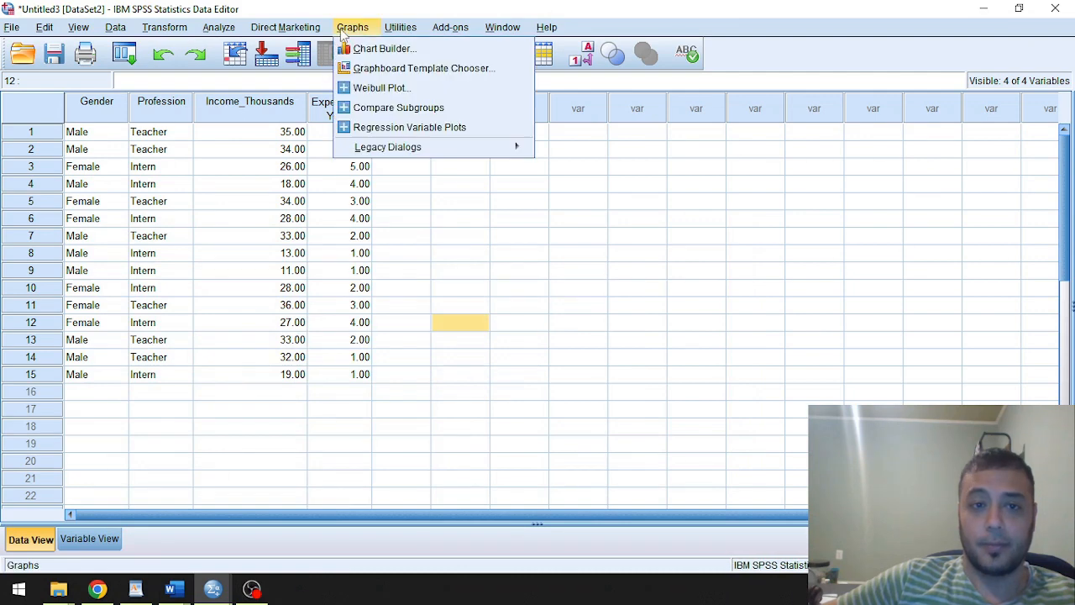
mouse_move(401, 148)
click(574, 149)
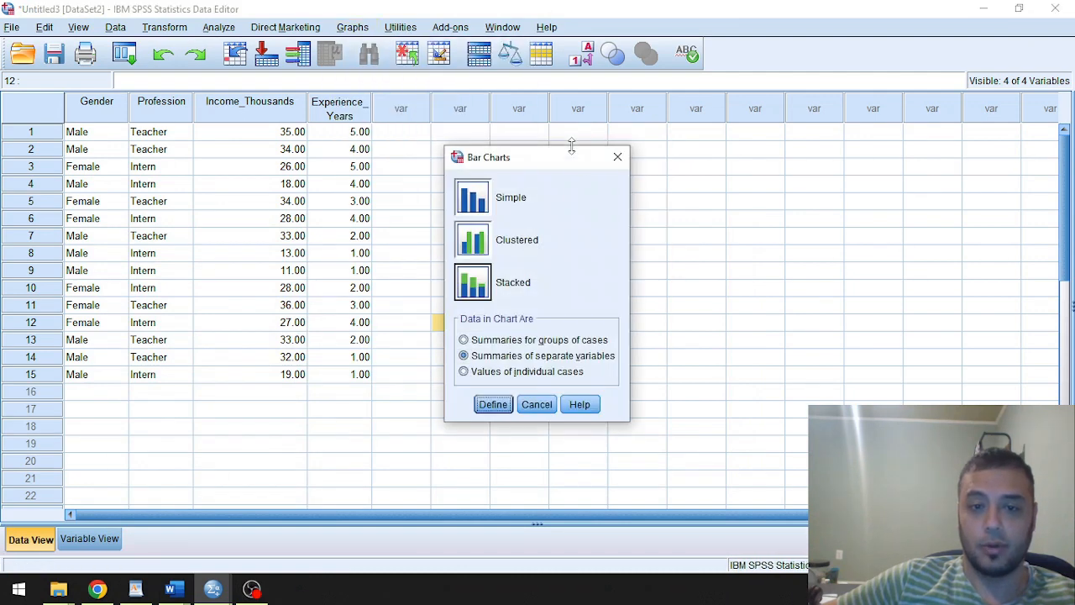
click(512, 374)
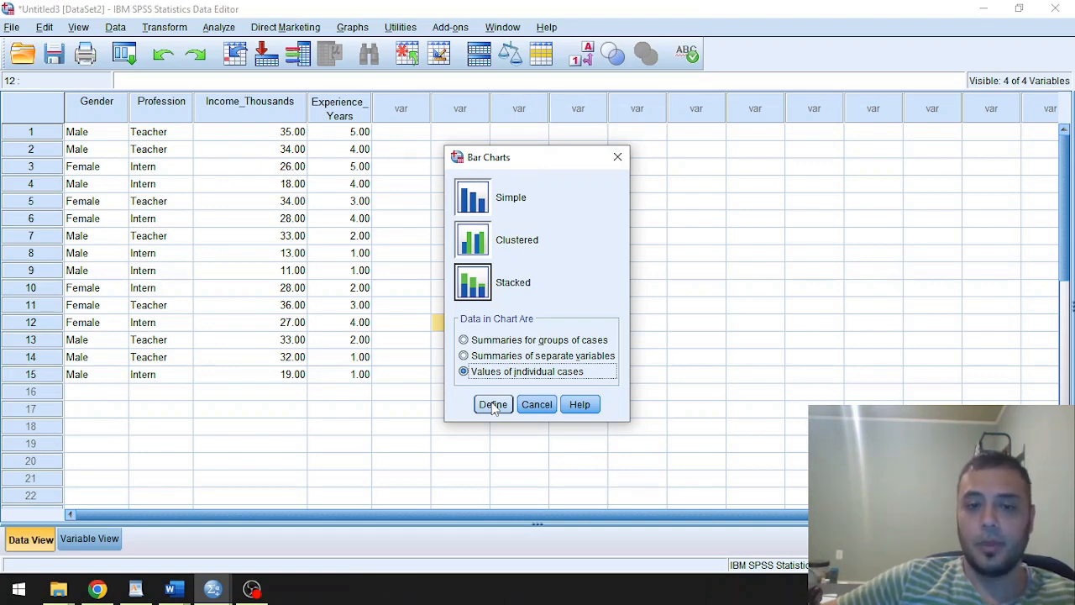
click(493, 407)
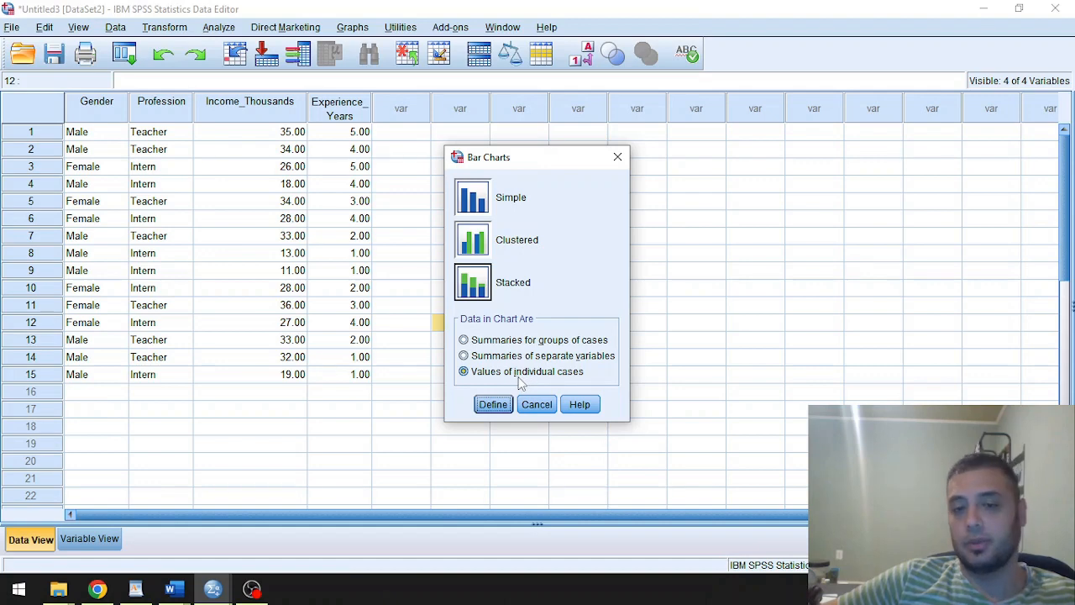
click(494, 404)
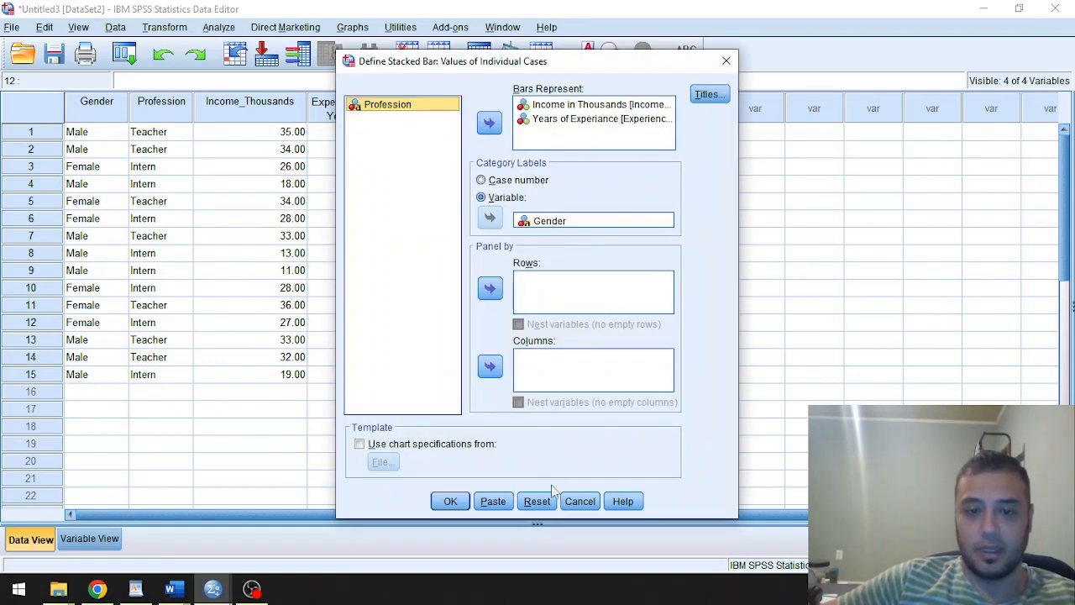
Reset the stacked chart definition and add Income in Thousands and Years of Experiance as the represented bars.
click(550, 502)
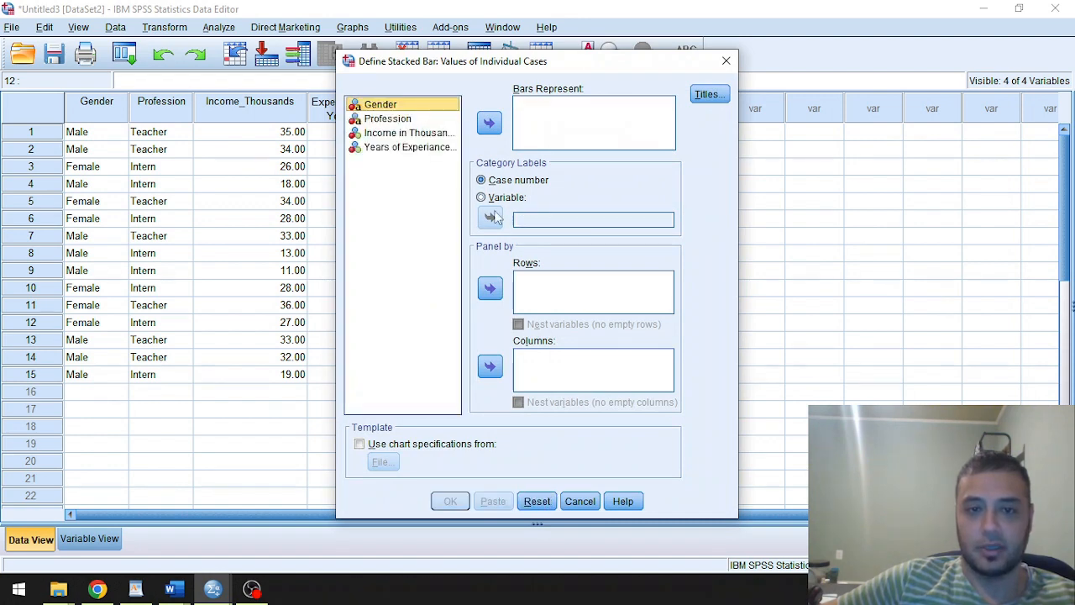
click(392, 135)
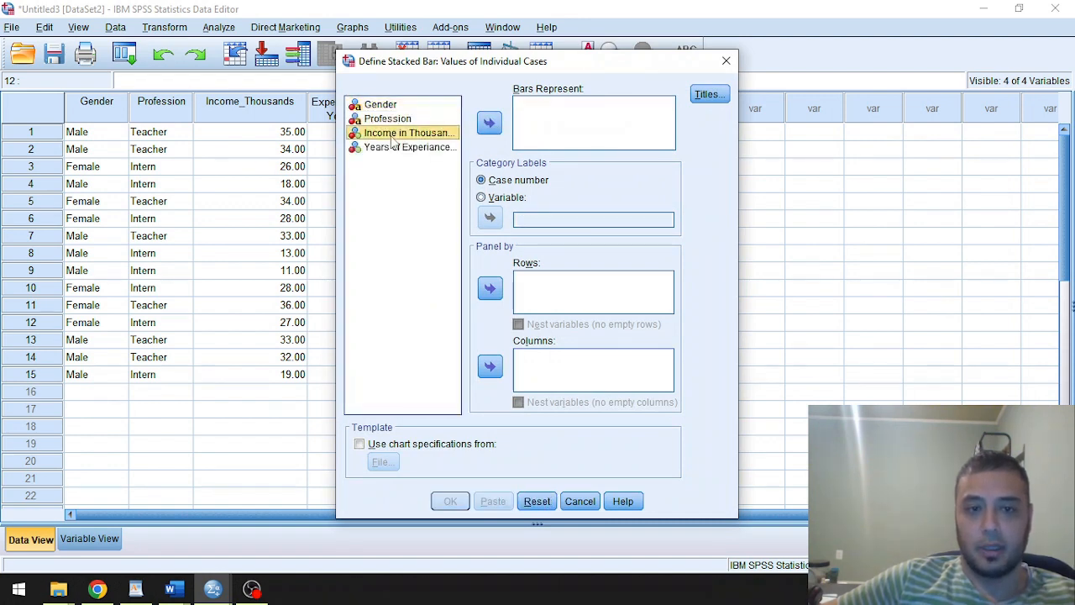
click(492, 124)
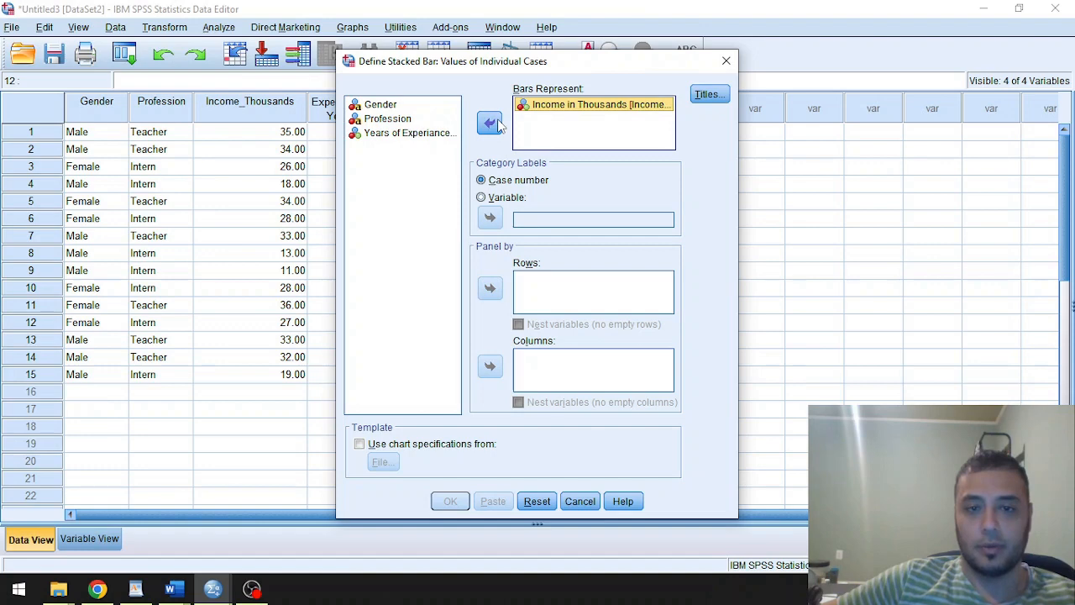
click(412, 135)
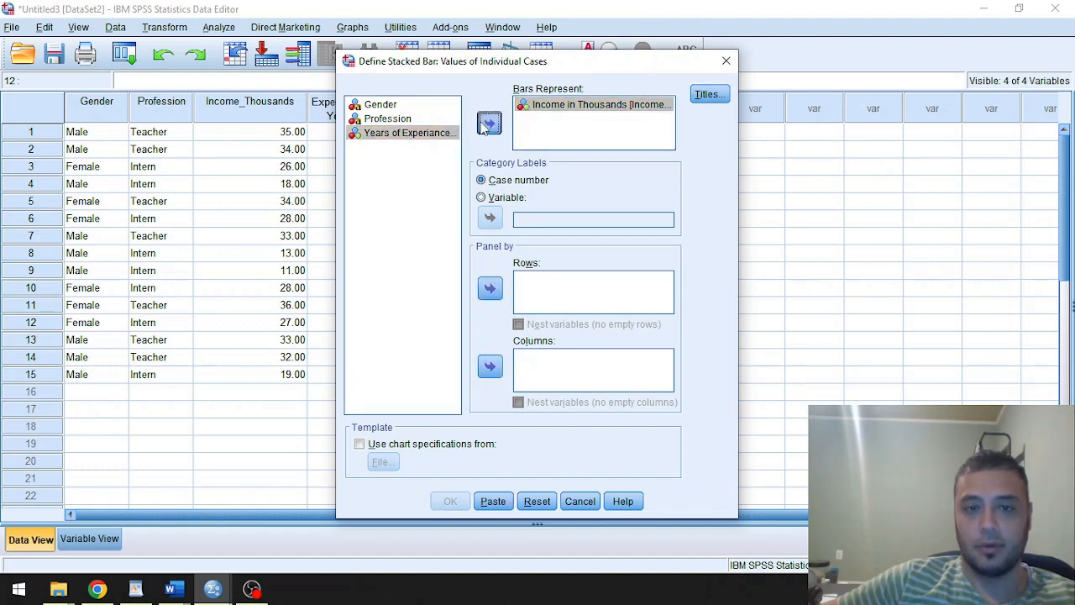
click(489, 125)
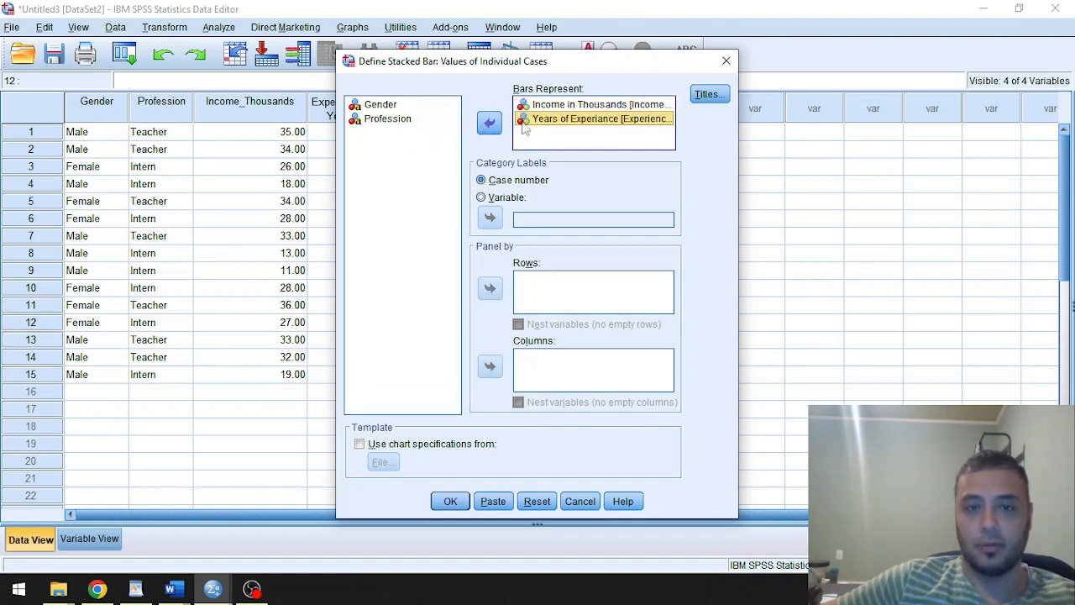
Use the Gender variable for the category labels, keeping income and experience as the stacked bars.
click(391, 105)
click(488, 201)
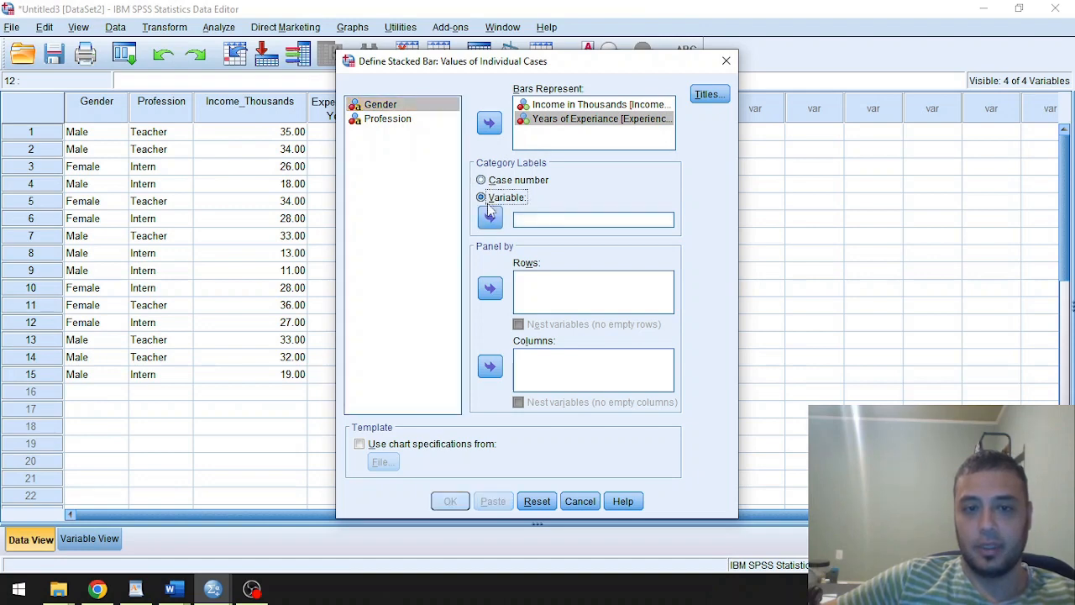
click(491, 216)
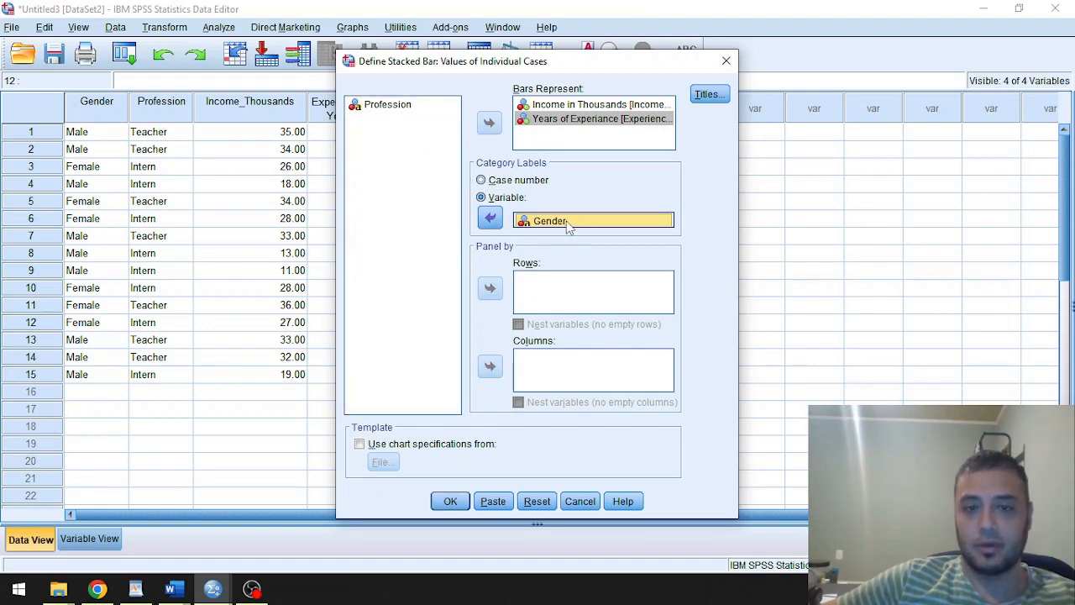
click(563, 106)
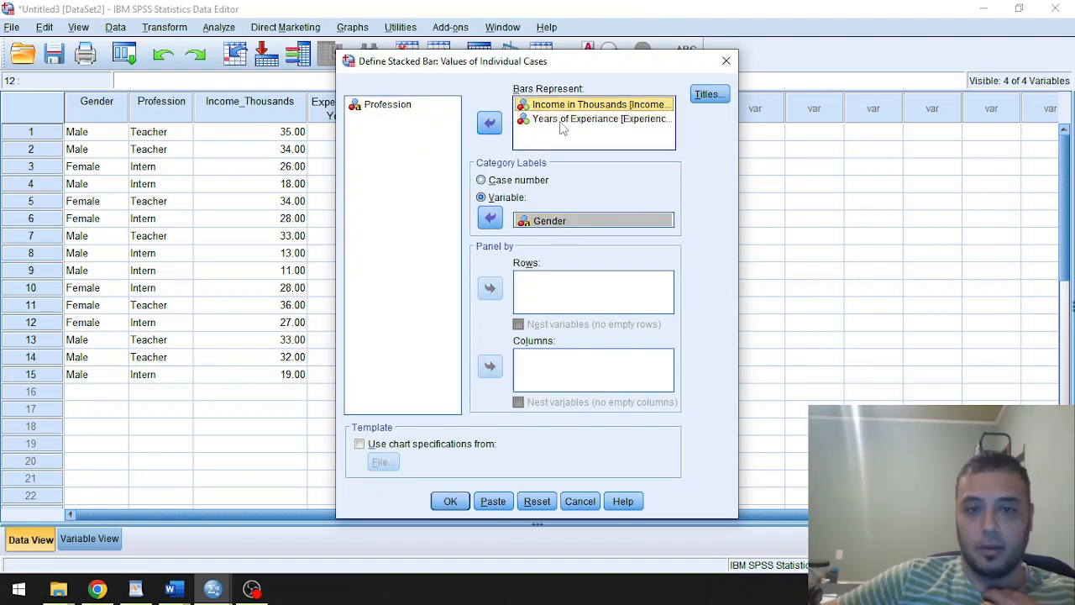
click(562, 122)
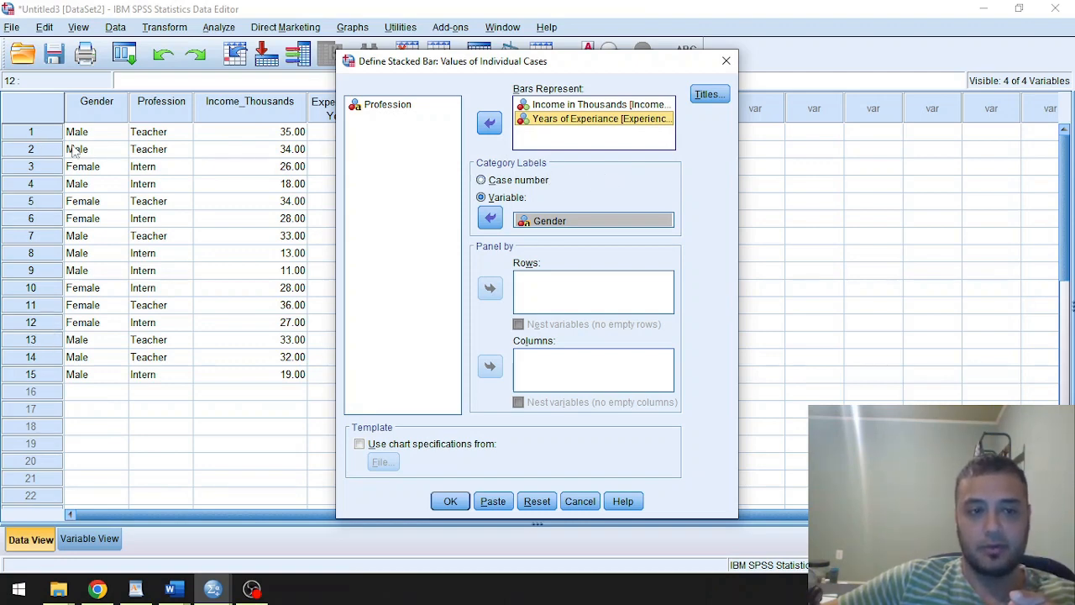
click(497, 181)
click(500, 198)
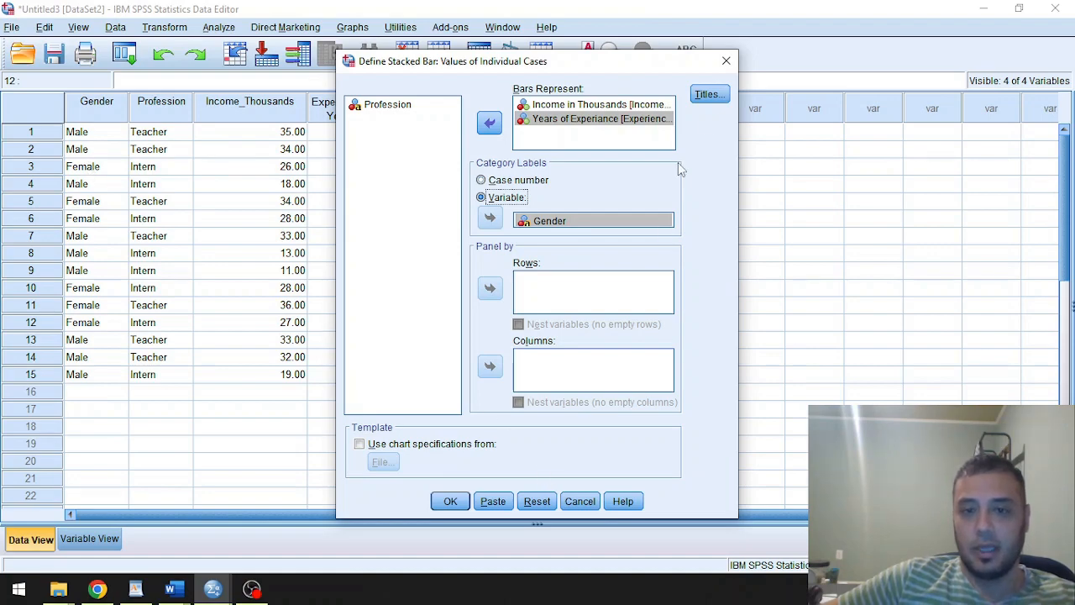
Generate the stacked chart of individual case values, examine it in the maximized output window, and return to the data.
click(457, 504)
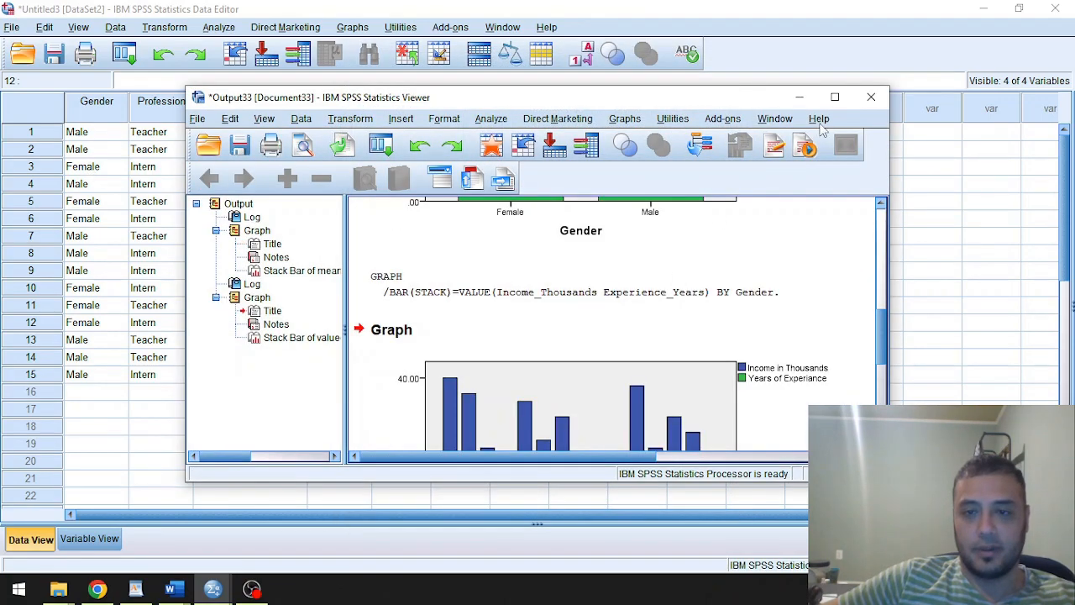
click(835, 99)
click(468, 427)
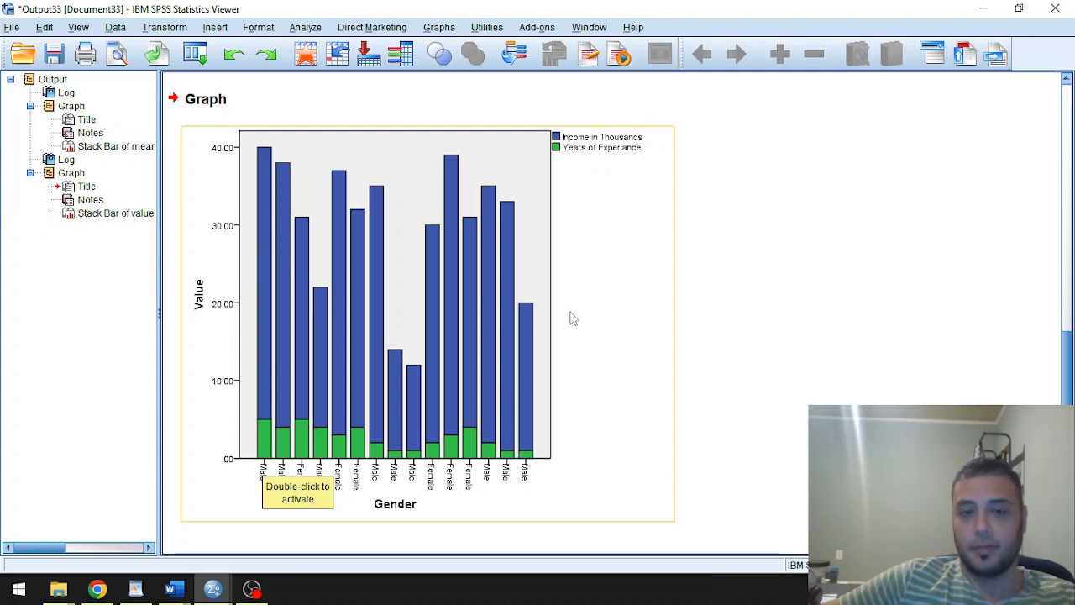
click(984, 8)
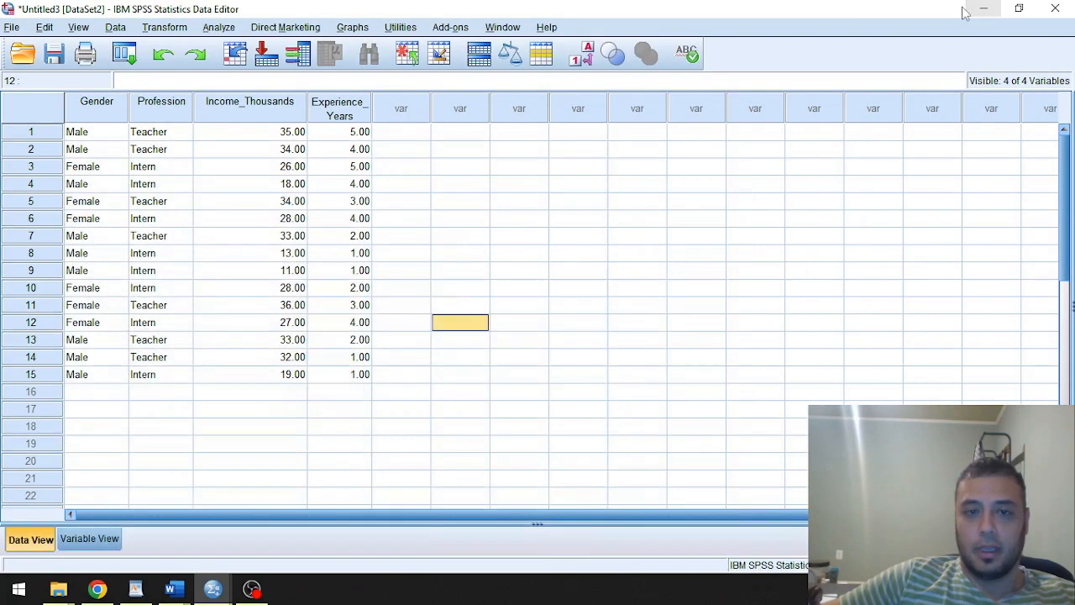
Open the Chart Builder, reset its previous chart, and select the Simple Bar type from the bar chart gallery.
click(355, 30)
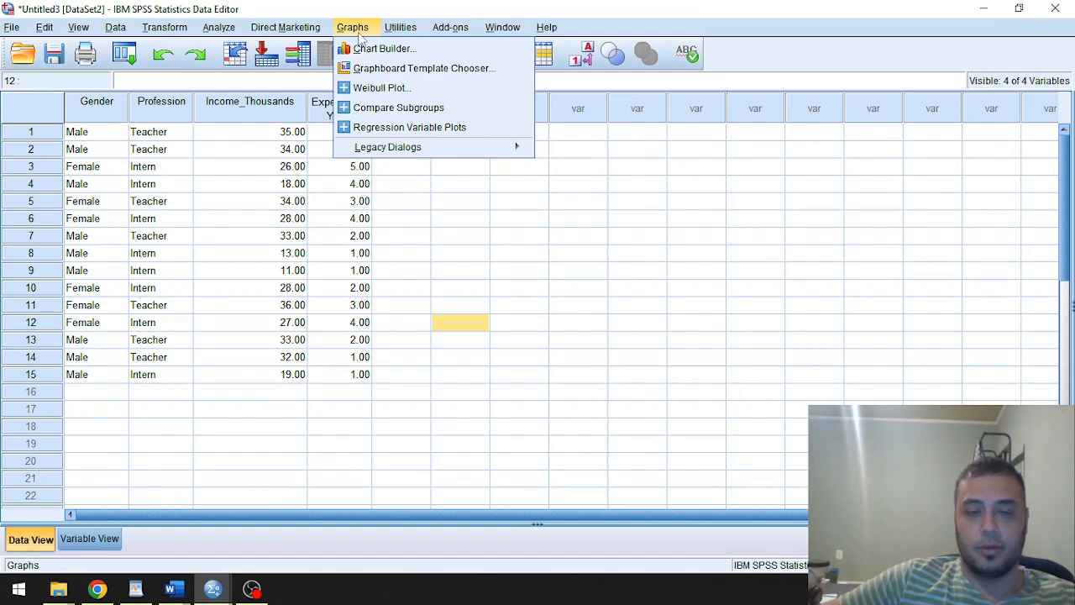
click(369, 48)
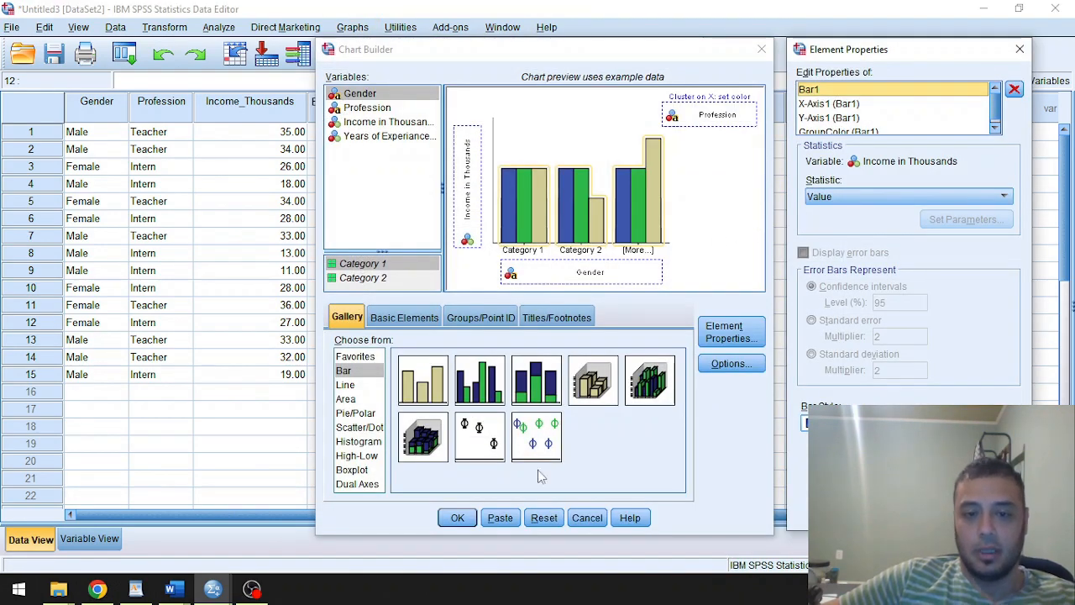
click(543, 517)
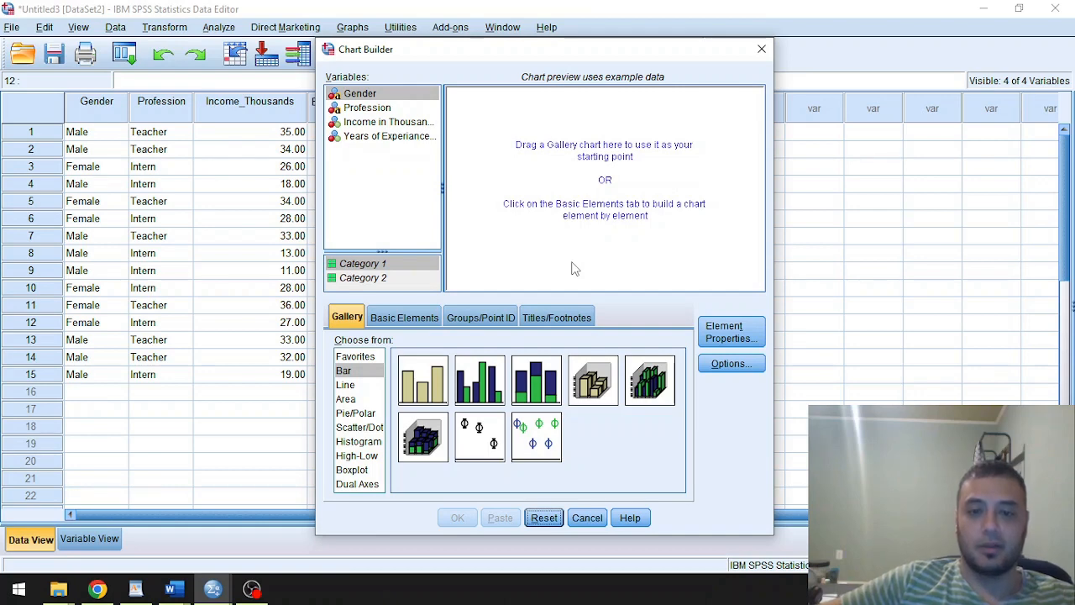
click(348, 385)
click(344, 372)
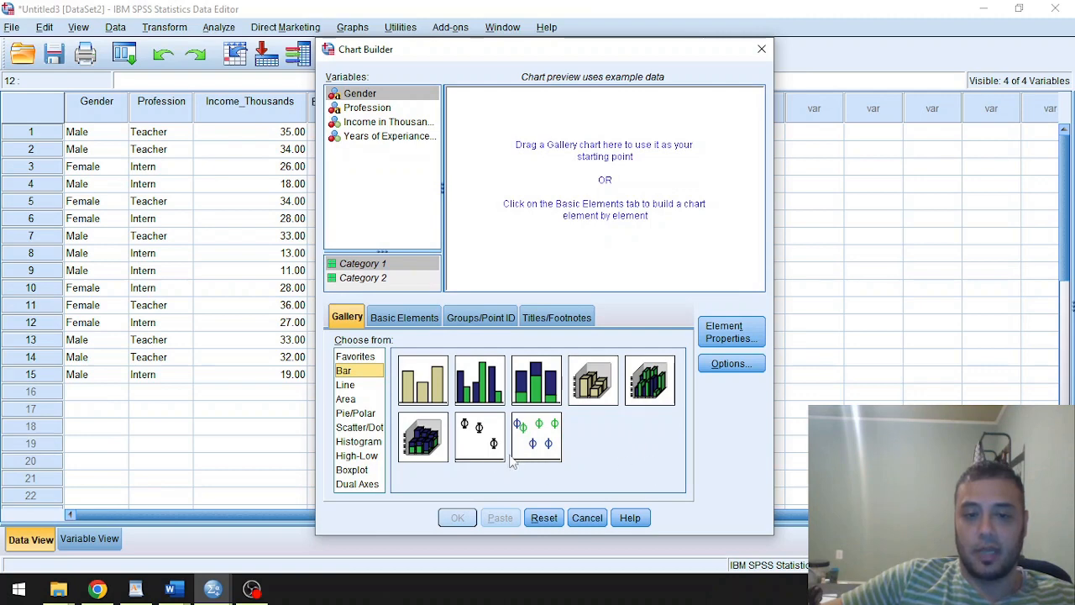
click(432, 398)
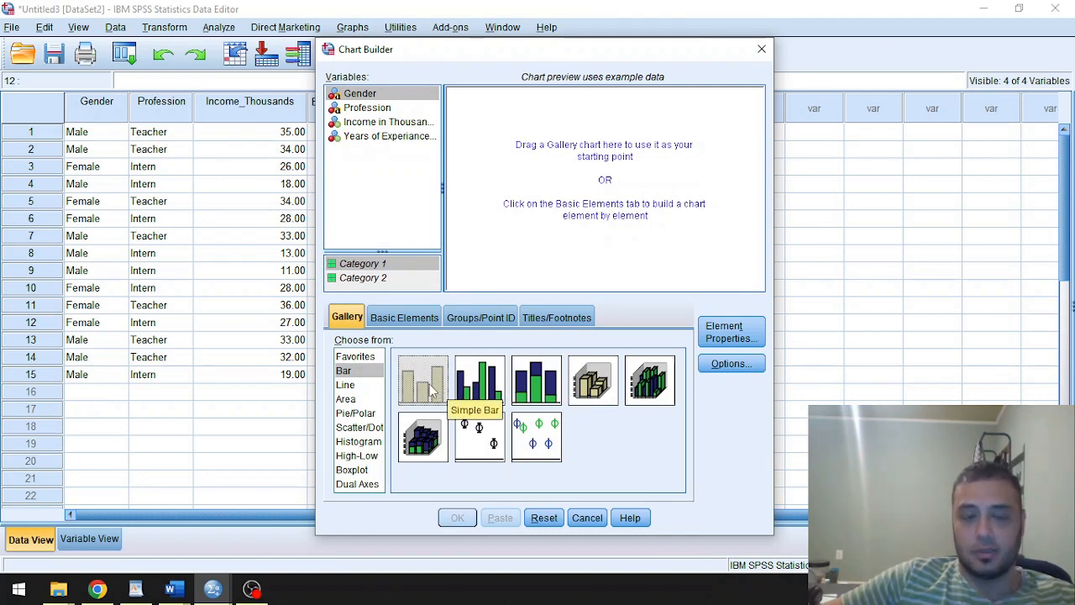
Add a Simple Bar chart to the preview, with Gender on the X axis and Income in Thousands on the Y axis.
mouse_move(430, 391)
mouse_down()
mouse_move(504, 307)
mouse_move(516, 260)
mouse_move(463, 350)
mouse_move(415, 380)
mouse_move(426, 385)
mouse_up()
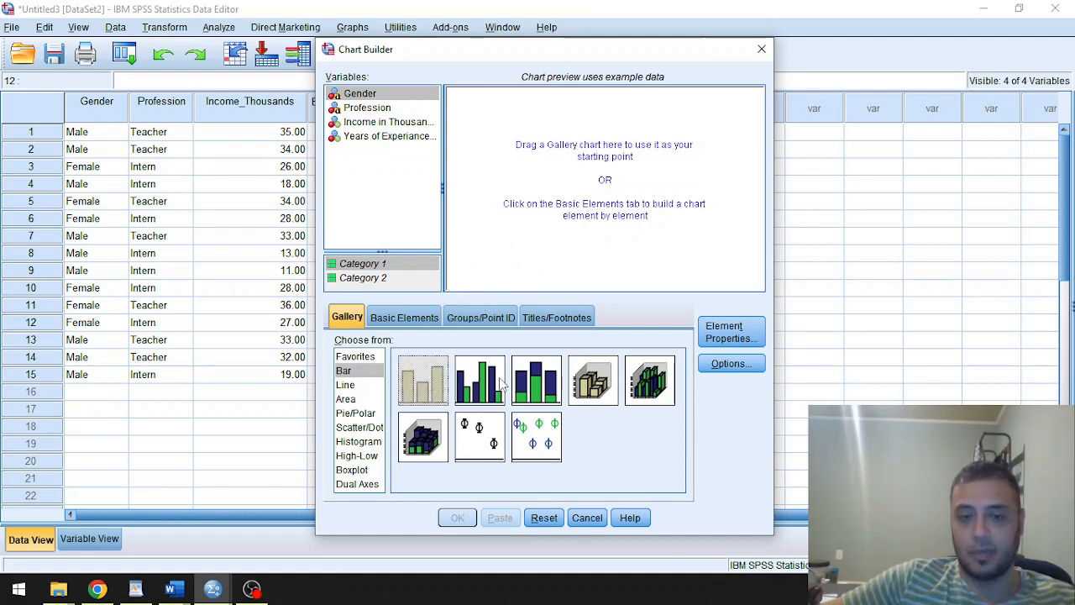
drag(428, 389, 590, 178)
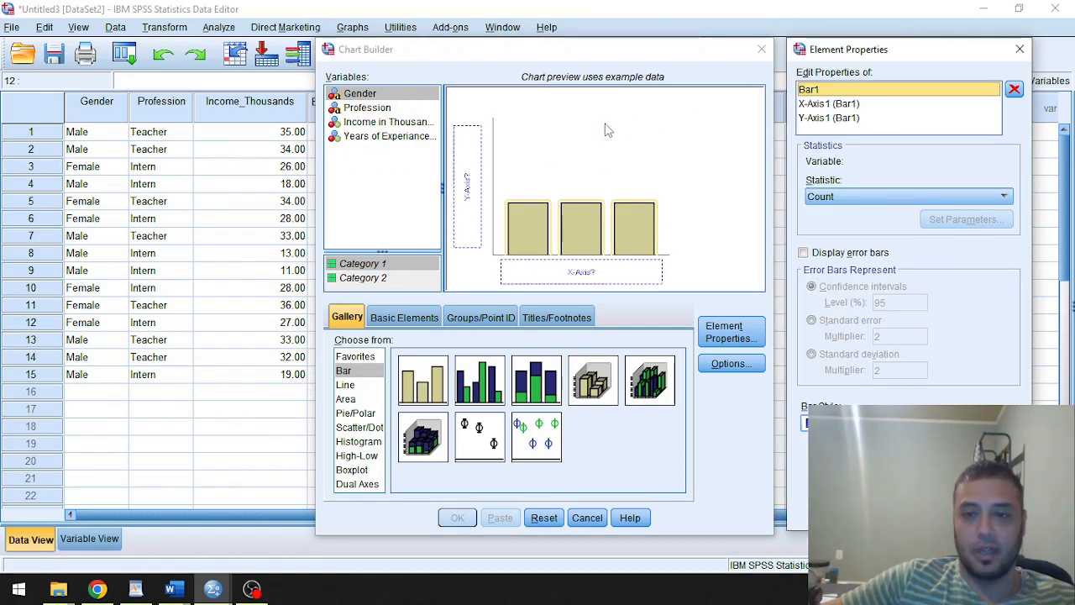
click(357, 99)
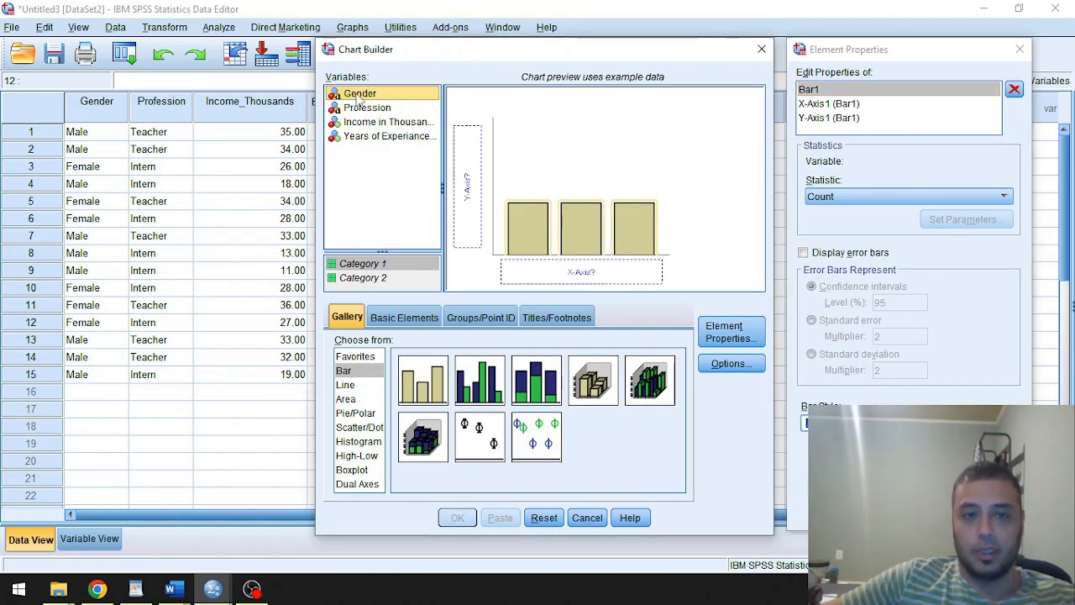
drag(360, 99, 542, 270)
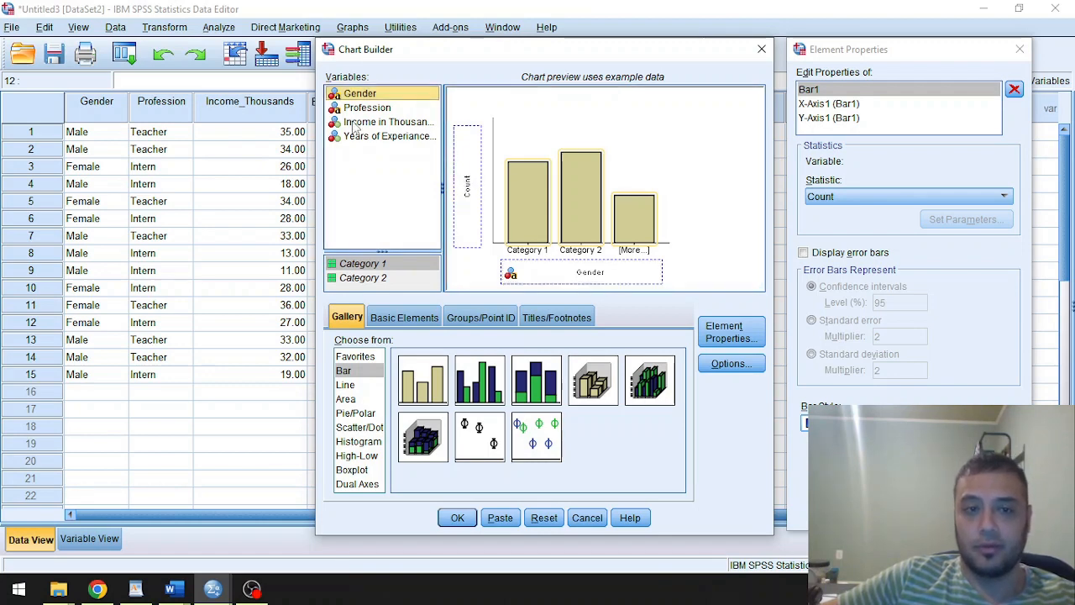
drag(365, 125, 468, 183)
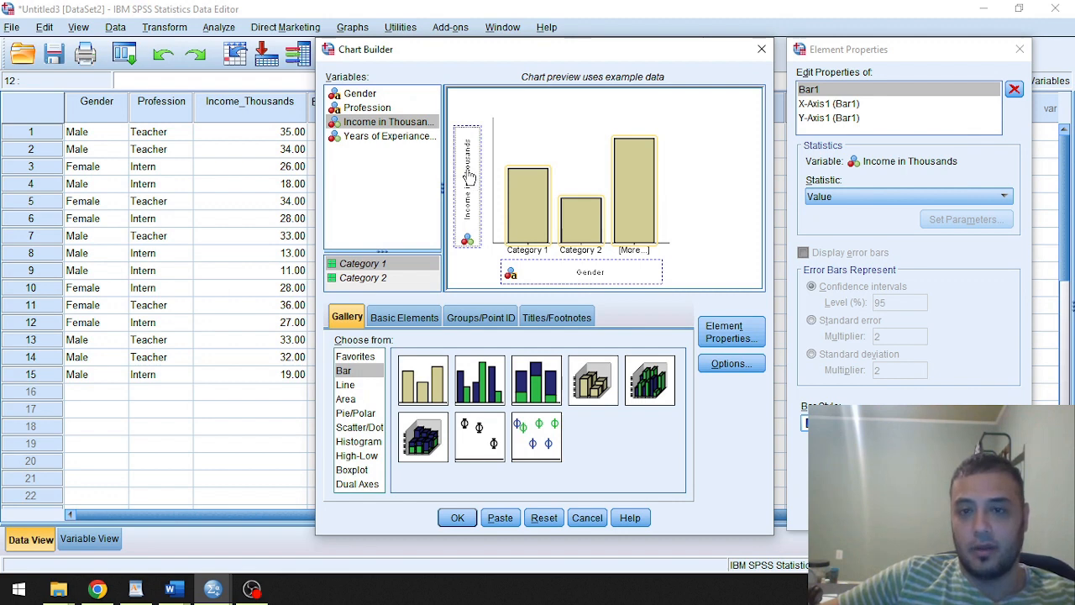
Examine the bar's statistic and style settings, the Chart Builder's titles and basic elements, and the element properties.
click(838, 196)
click(838, 196)
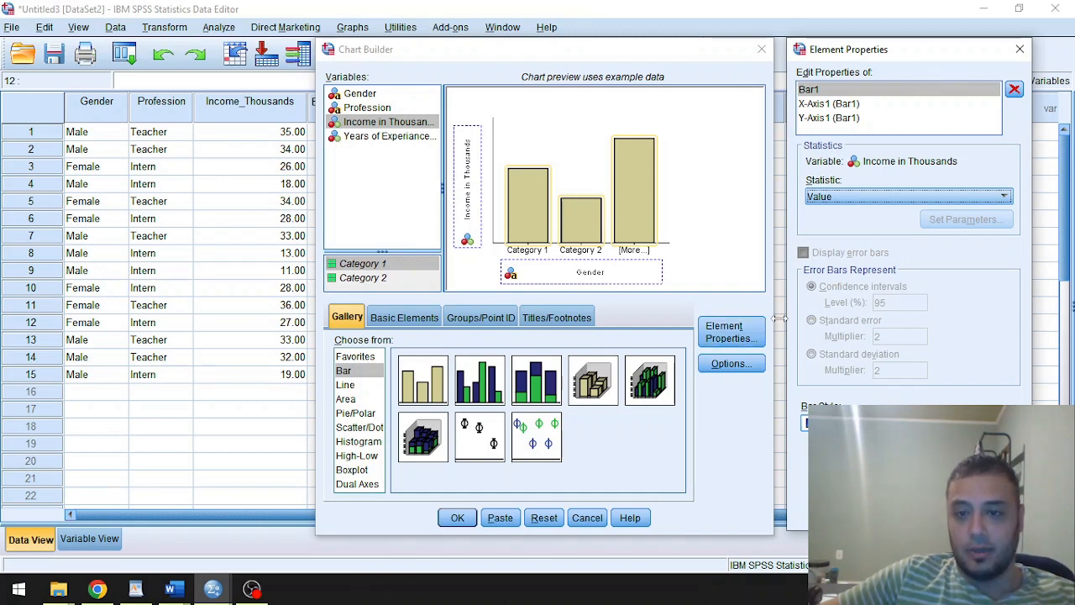
click(827, 423)
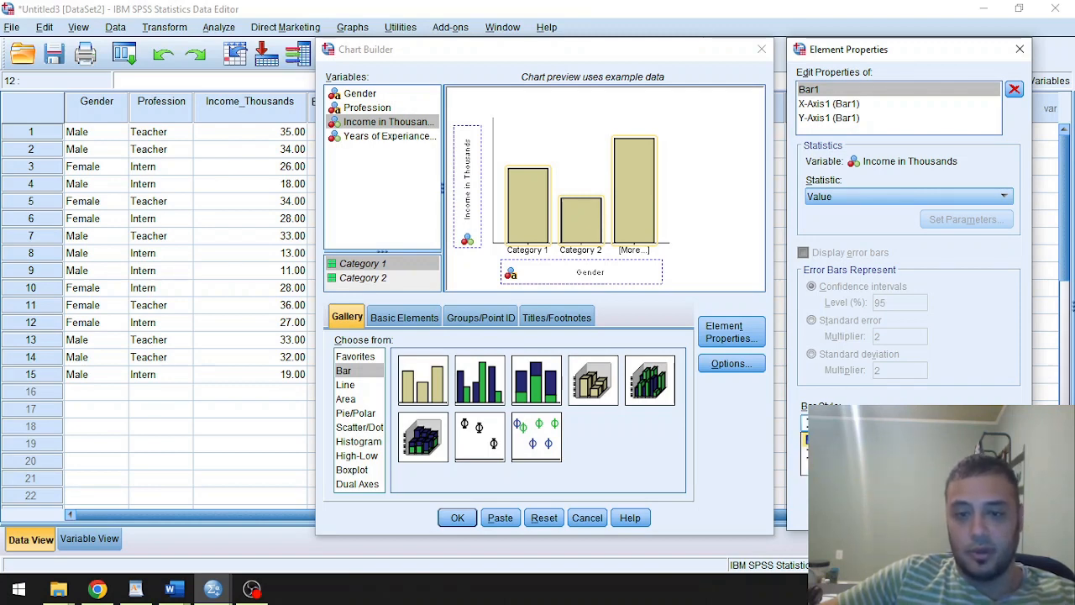
click(848, 439)
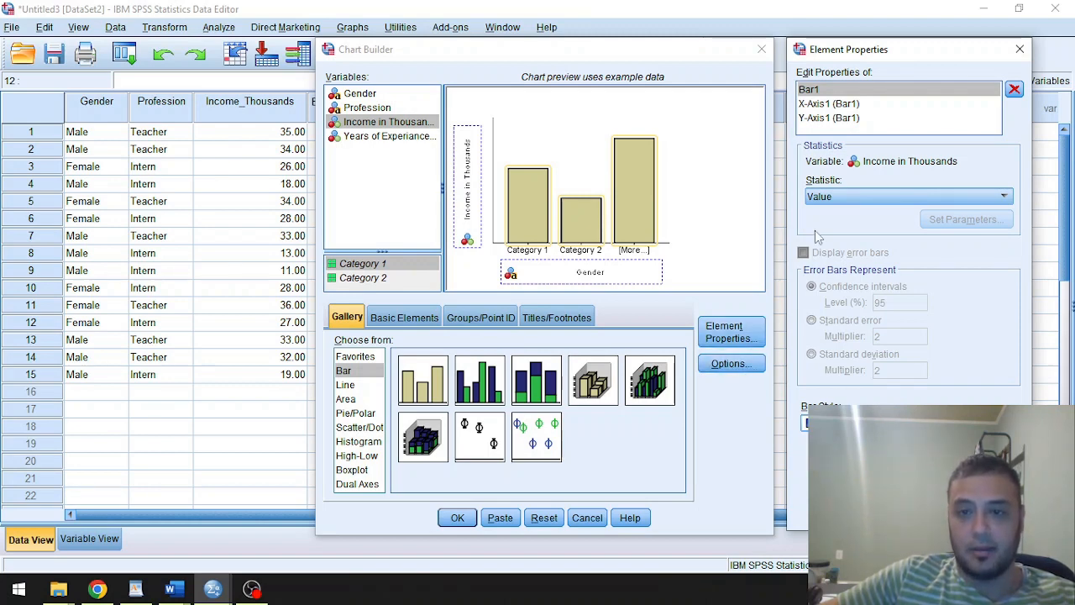
click(404, 324)
click(580, 319)
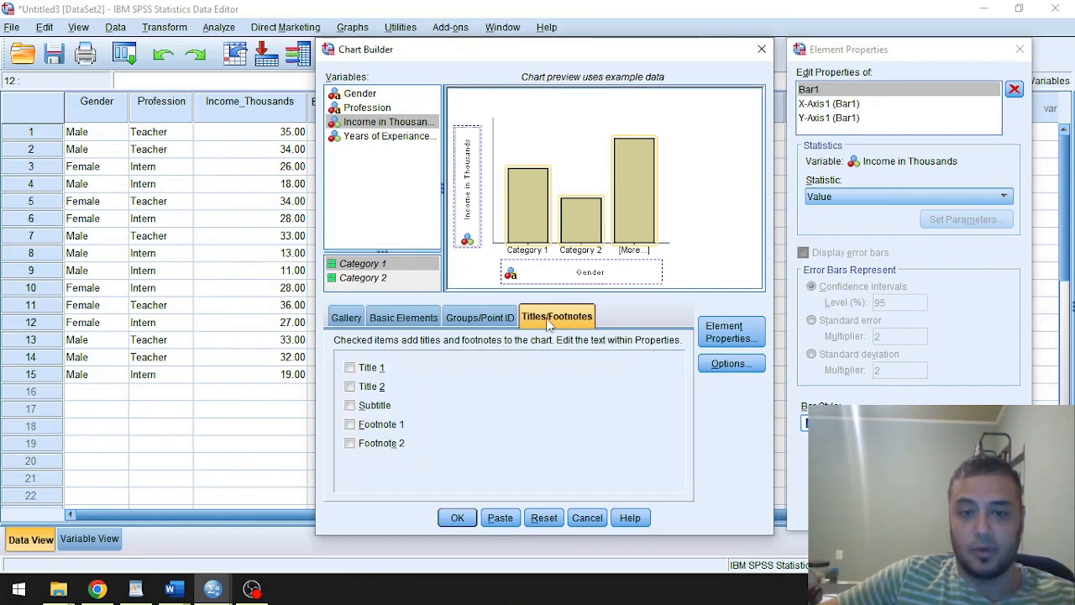
click(401, 319)
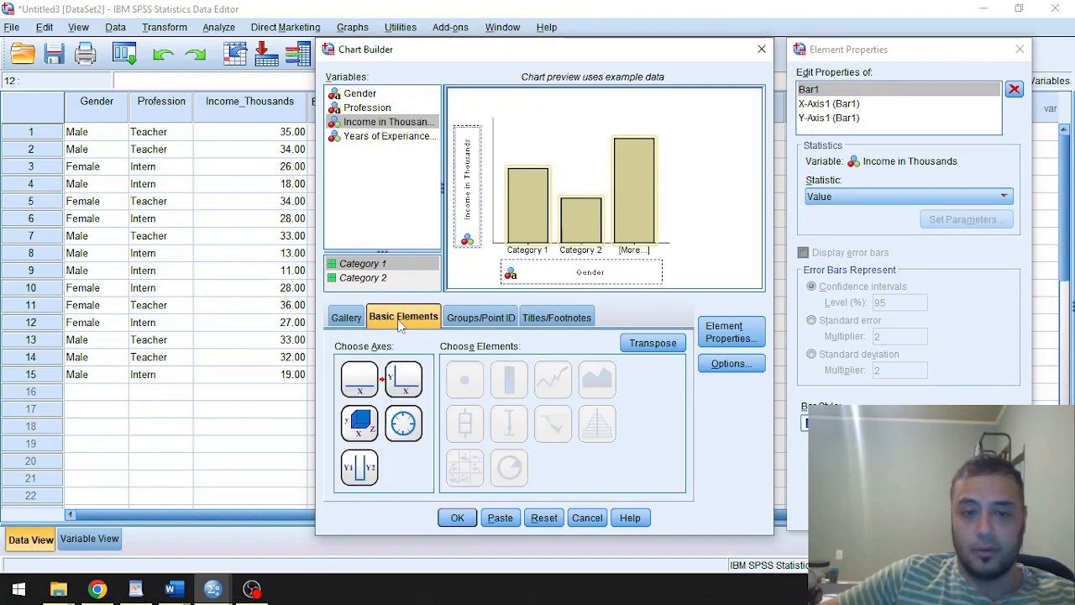
click(353, 319)
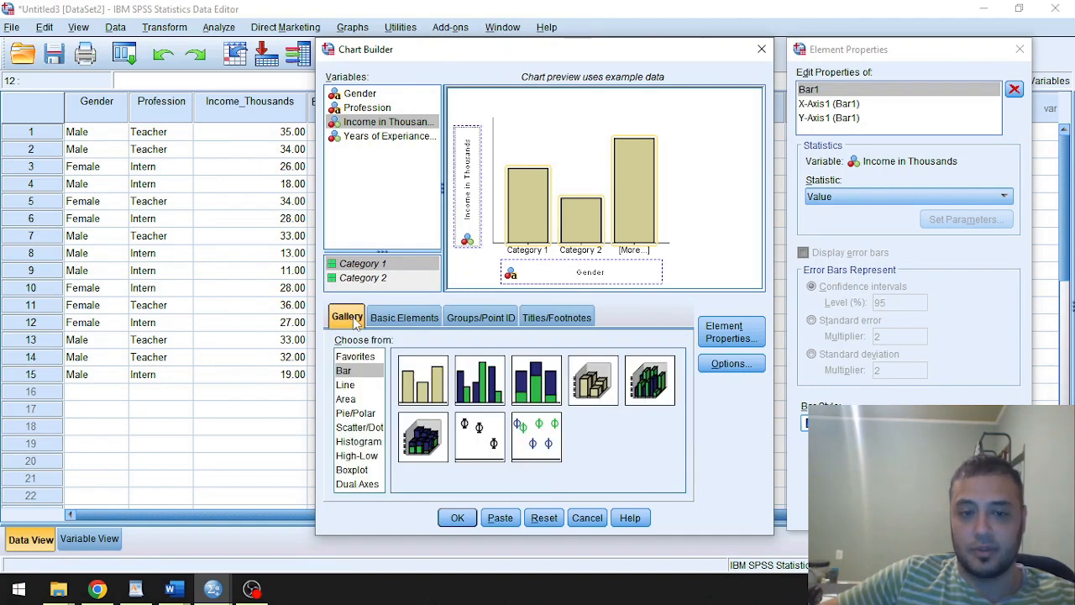
click(729, 335)
click(729, 335)
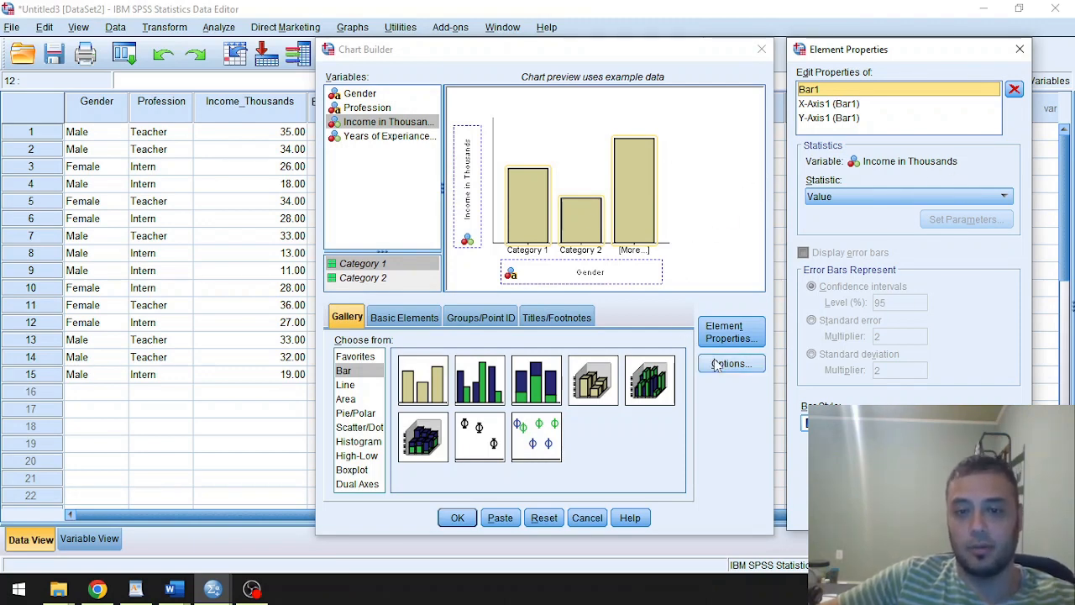
Generate the simple bar chart of income by gender and view it in the maximized output window.
click(457, 518)
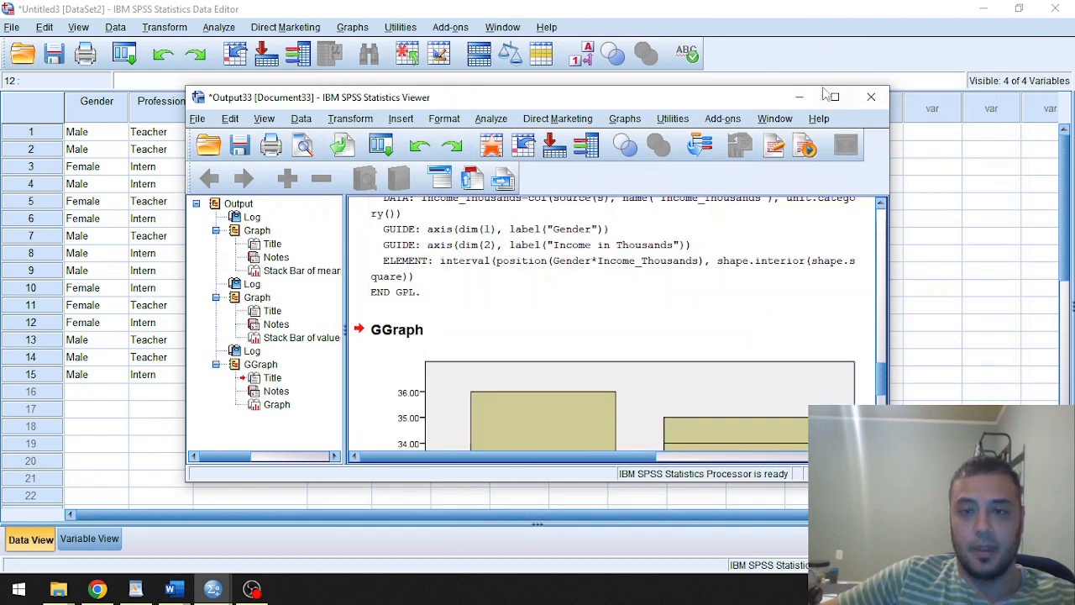
click(846, 91)
click(653, 350)
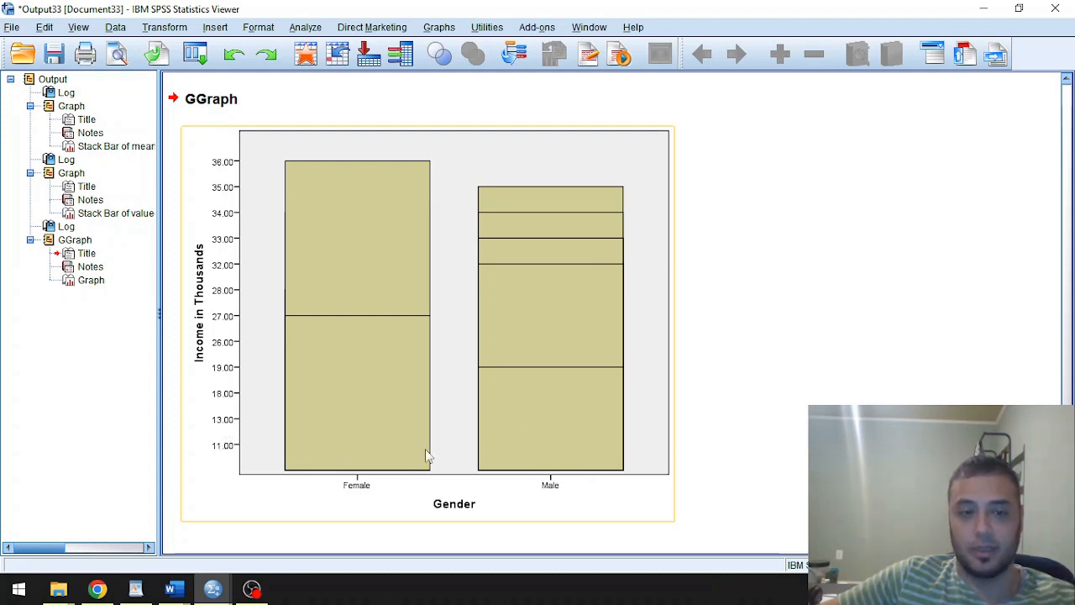
Inspect the income axis's text, label and tick properties and the chart options in the Chart Editor, and return to the output.
click(218, 290)
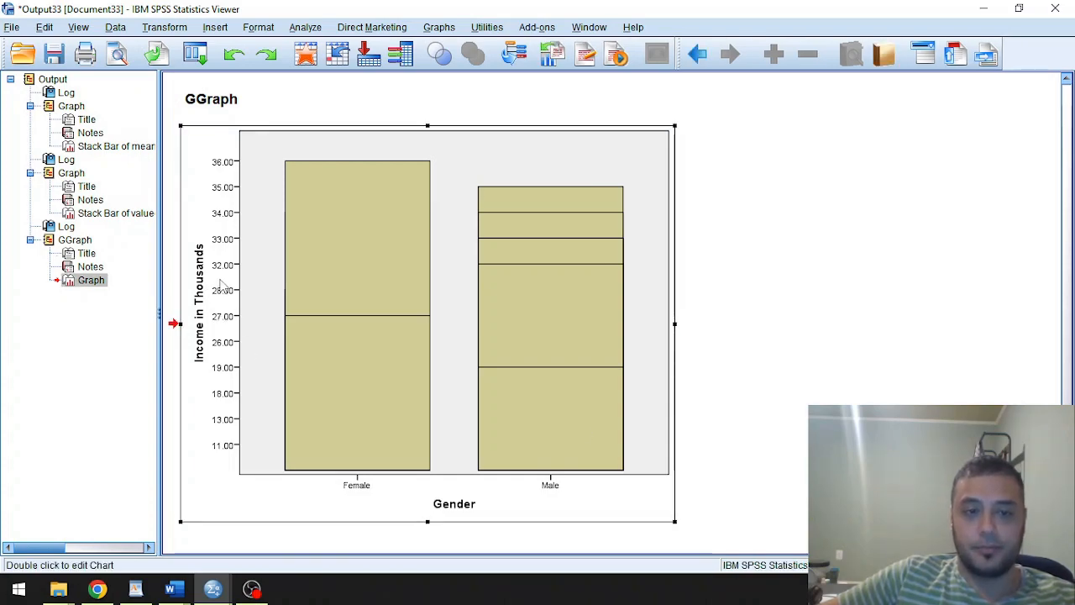
double_click(220, 286)
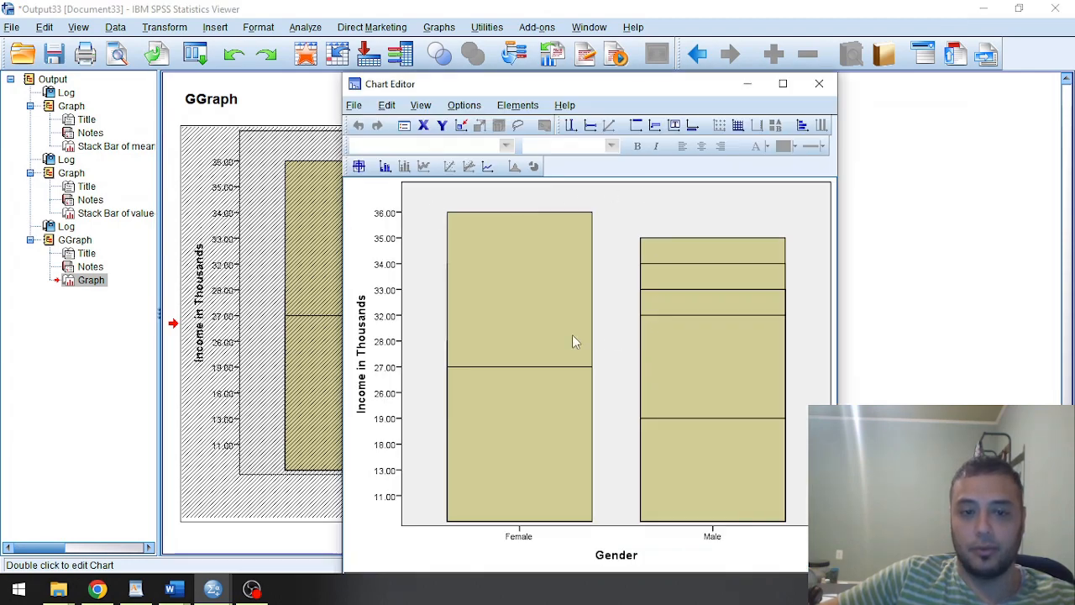
click(796, 86)
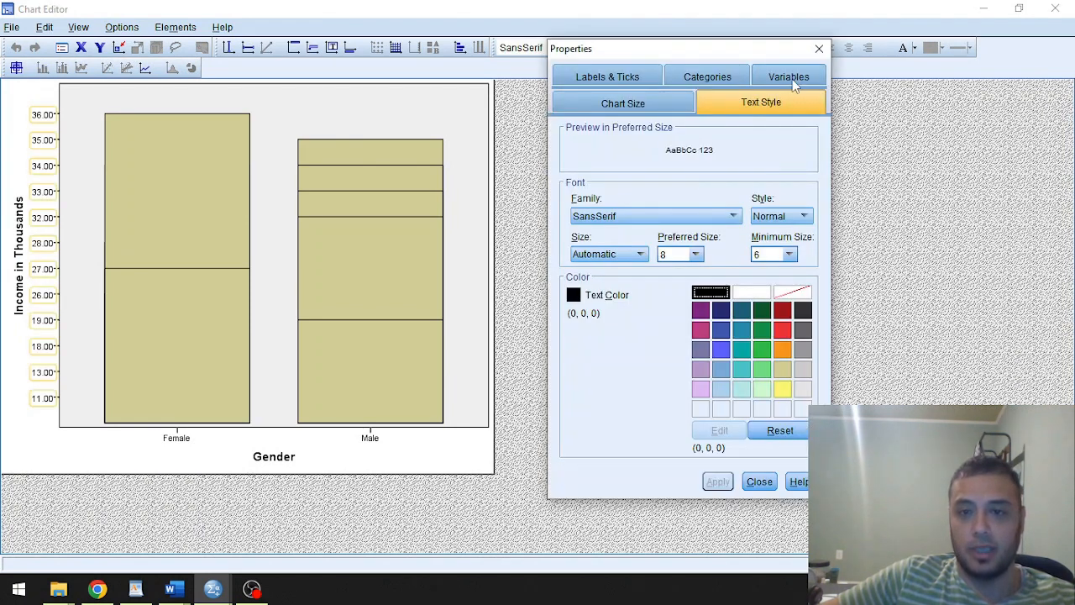
click(628, 83)
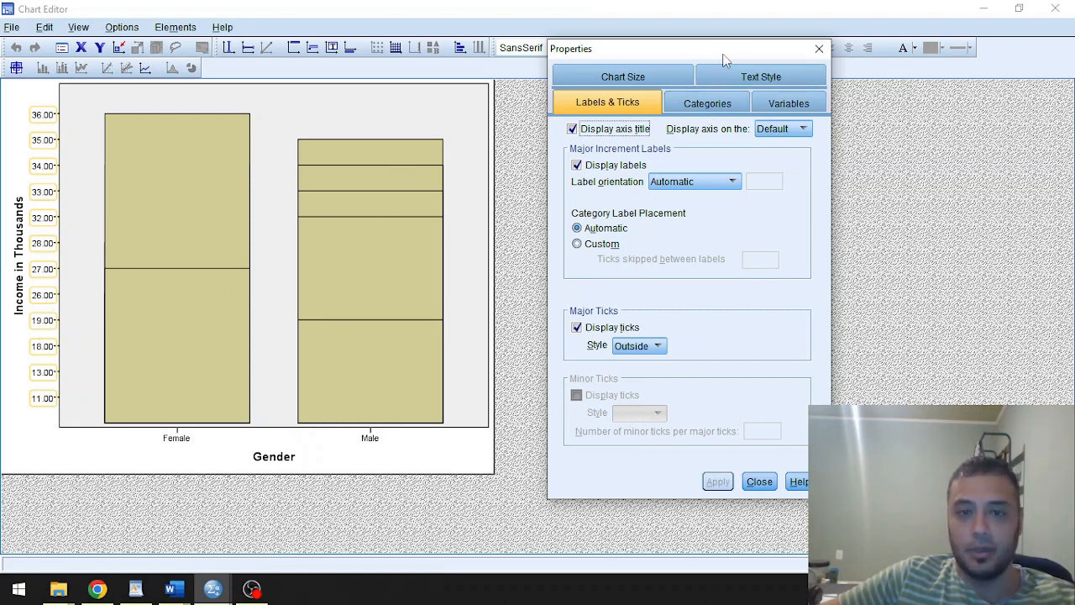
click(818, 48)
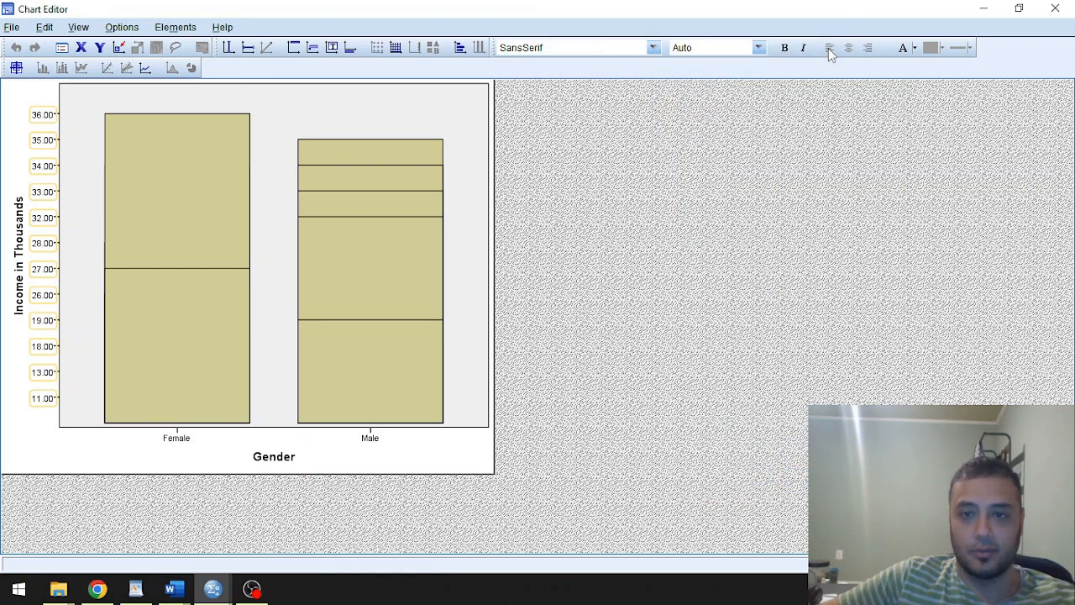
click(122, 28)
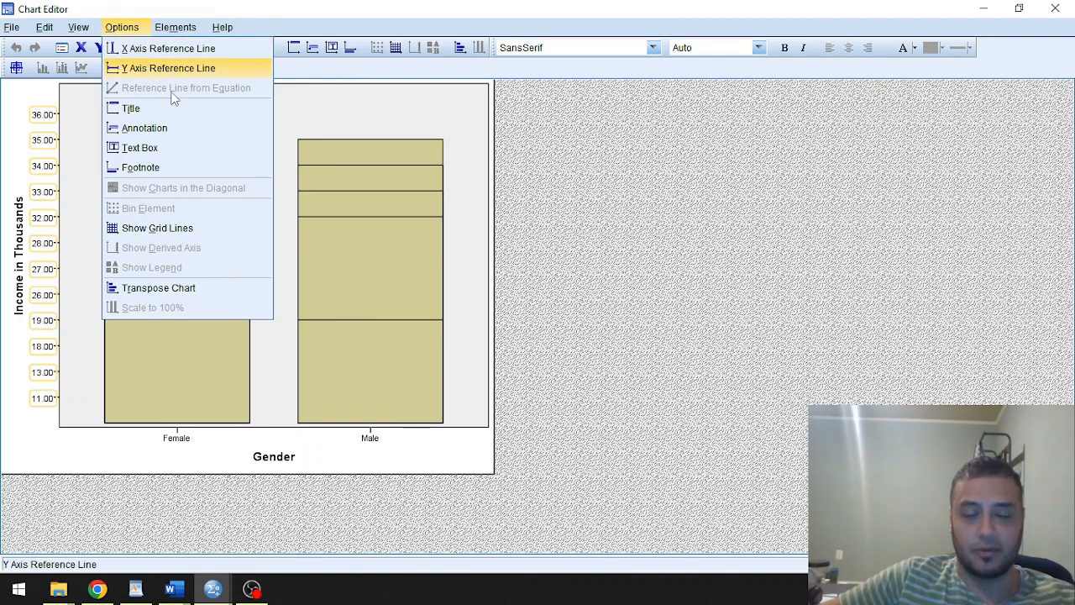
click(716, 249)
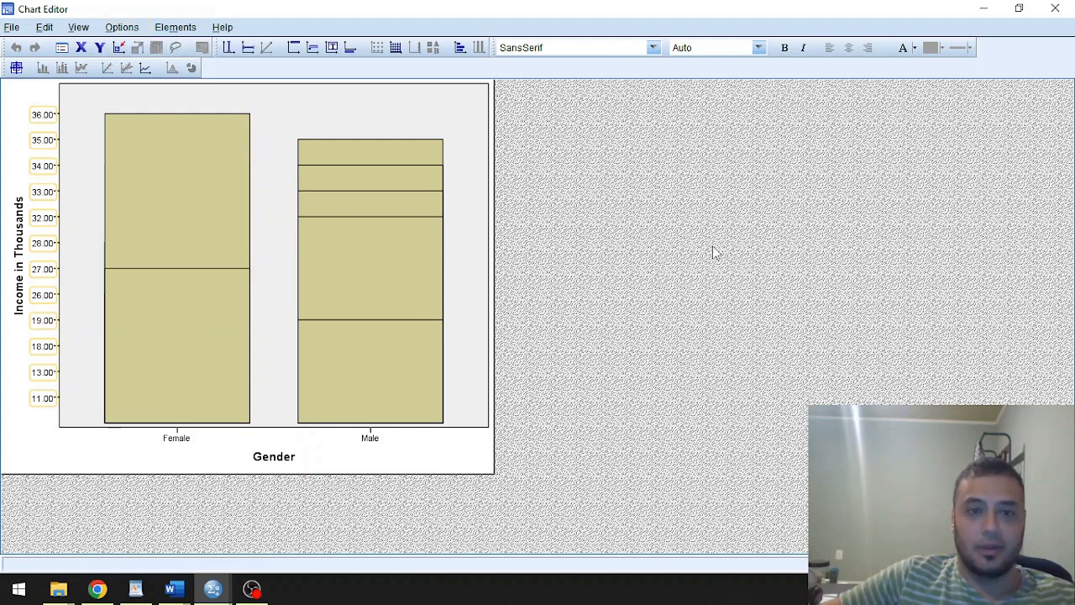
click(1069, 7)
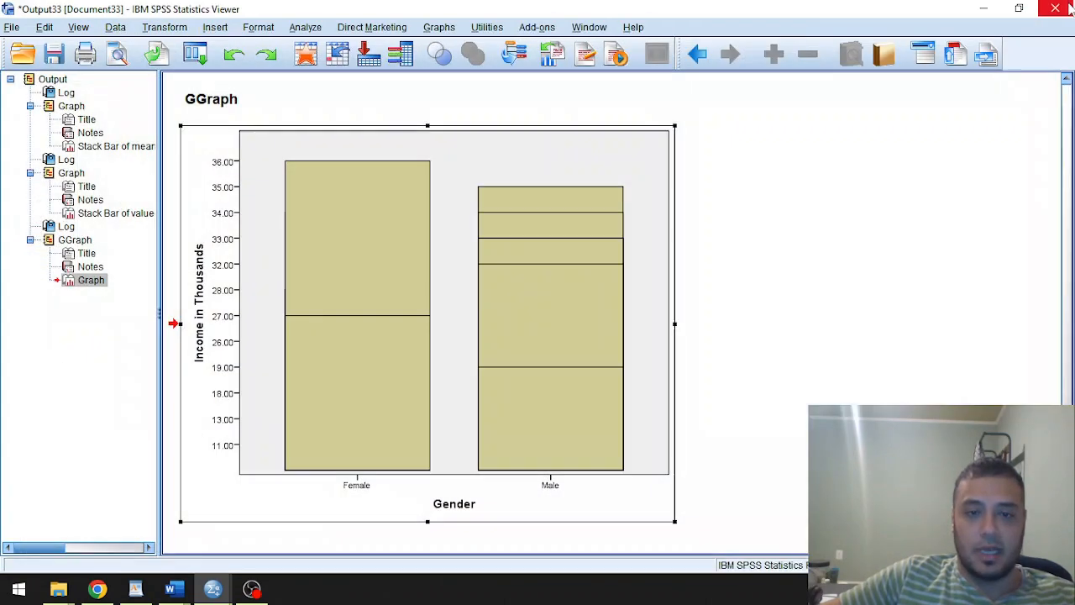
scroll(823, 253, up, 2)
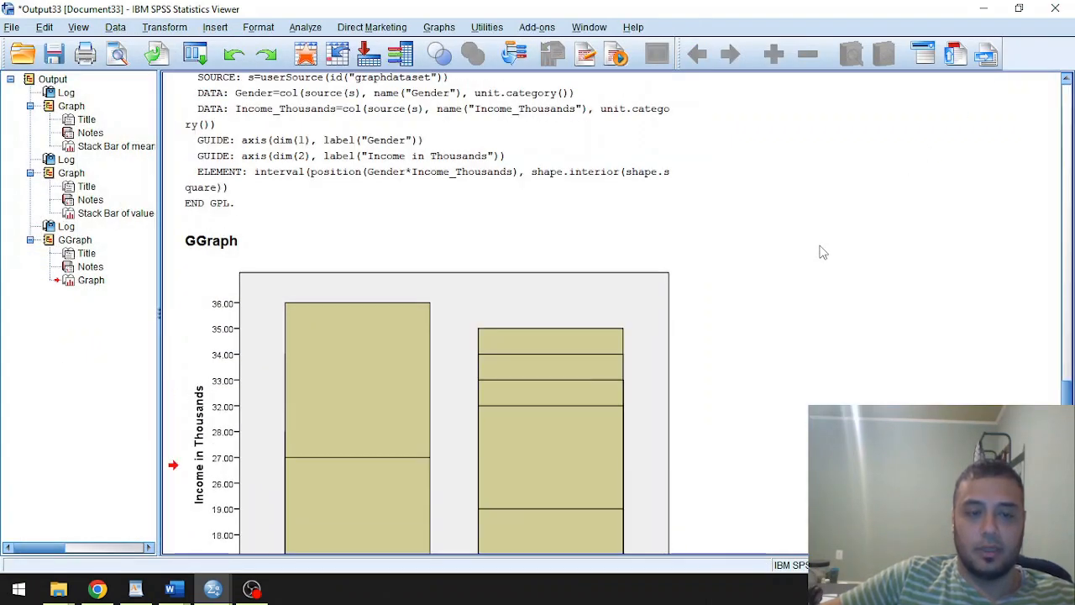
scroll(823, 252, down, 1)
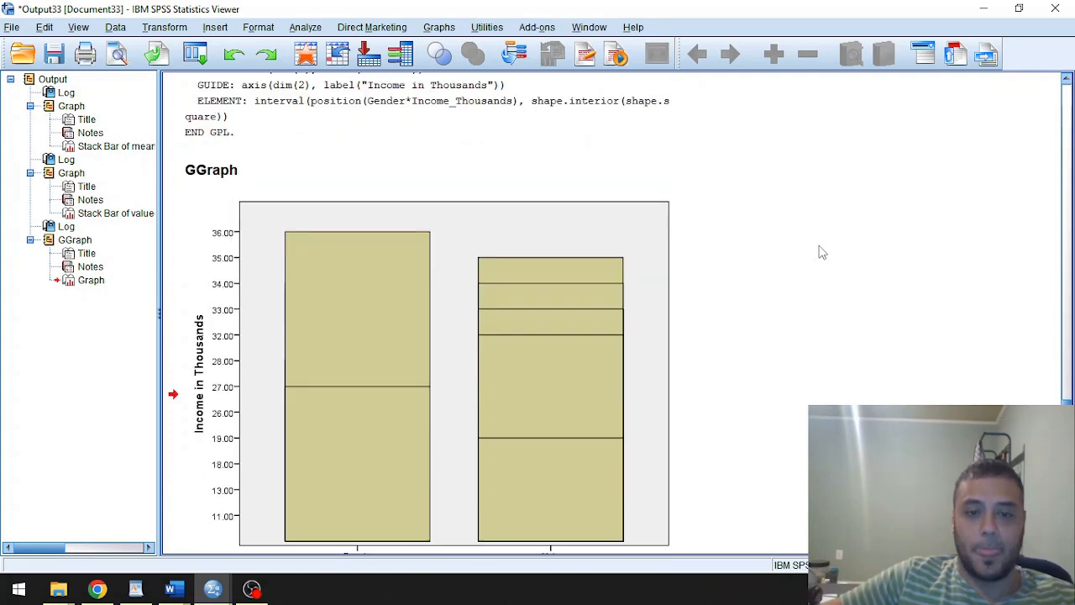
scroll(822, 252, down, 1)
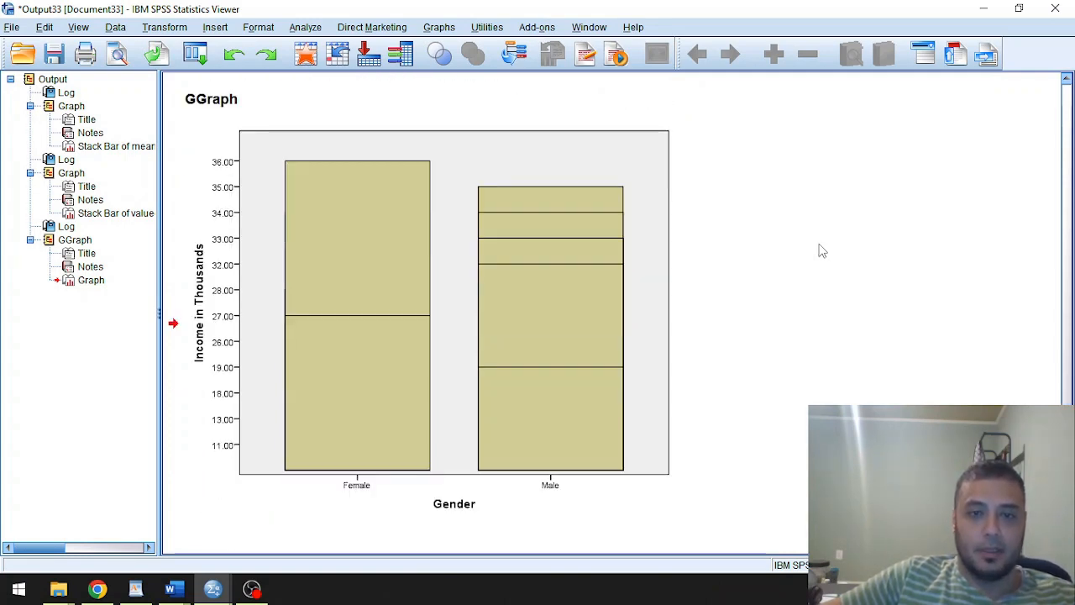
click(438, 26)
click(438, 44)
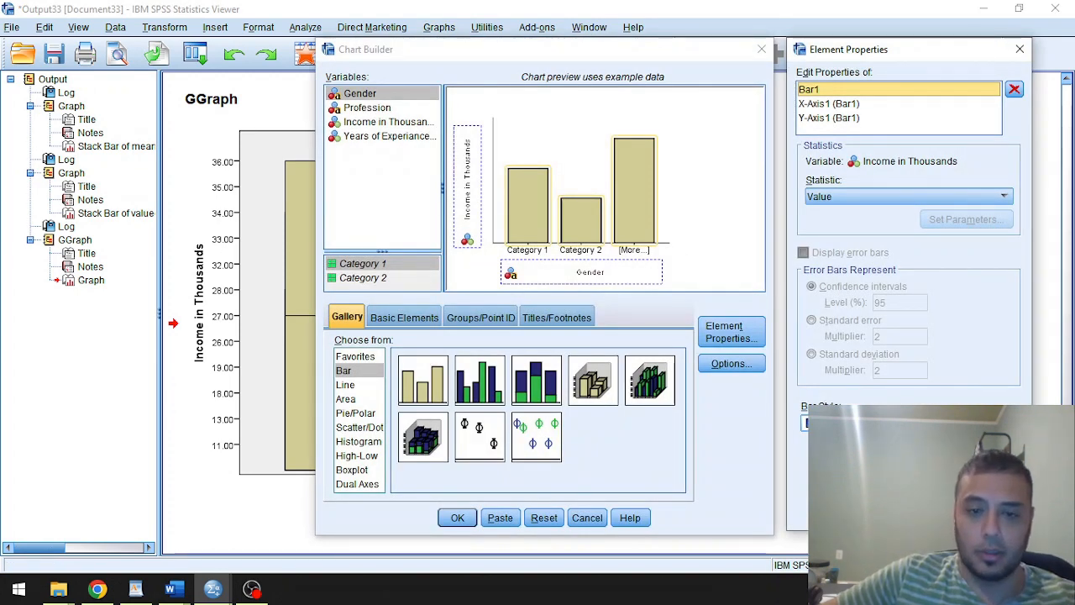
click(914, 513)
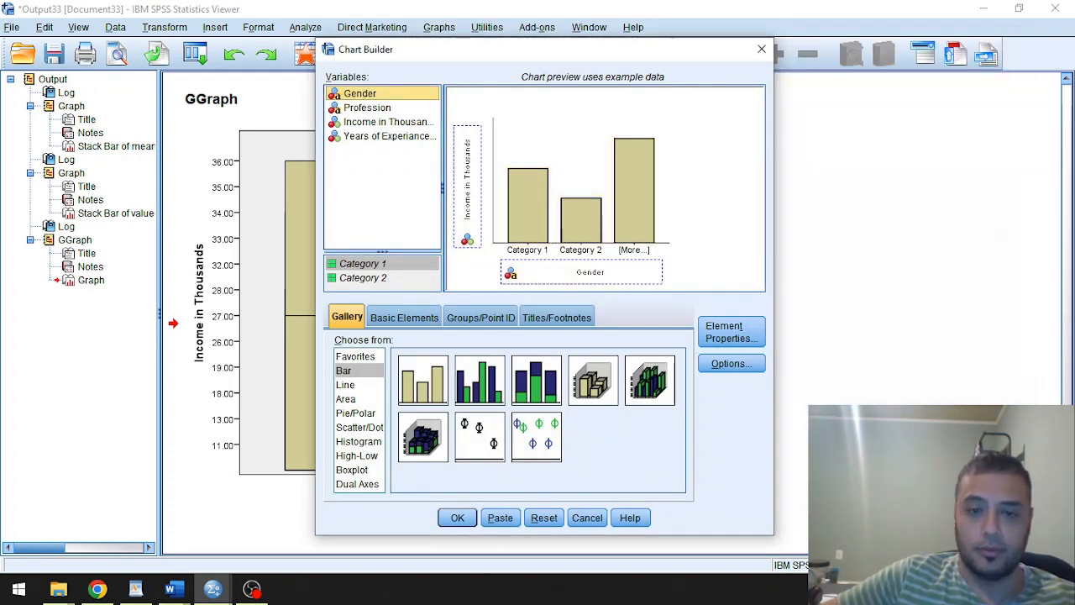
click(585, 518)
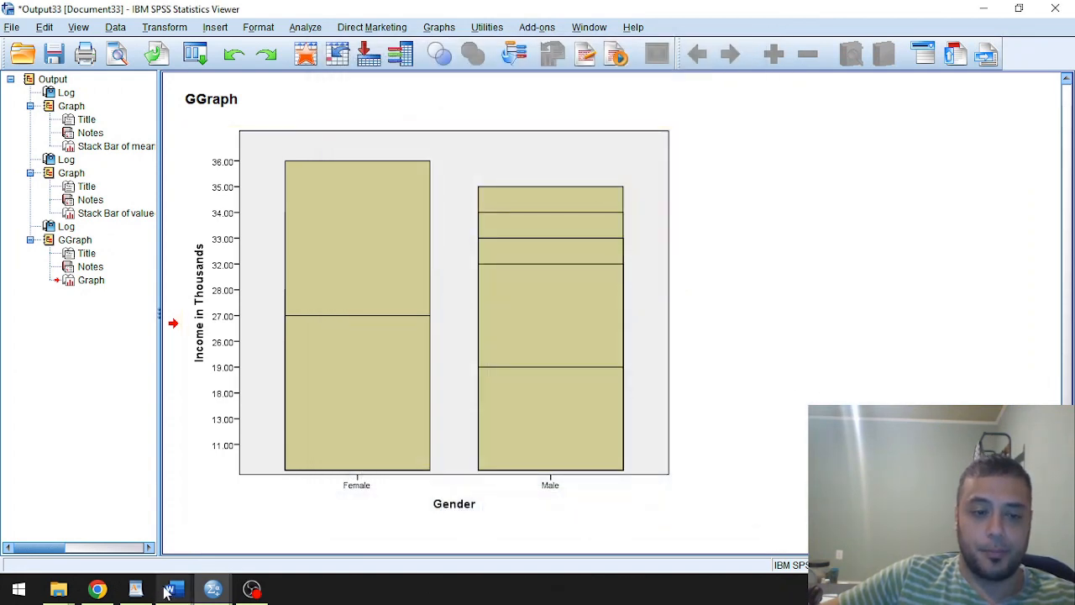
Switch to the Word document containing the bar chart notes.
mouse_move(190, 586)
click(126, 542)
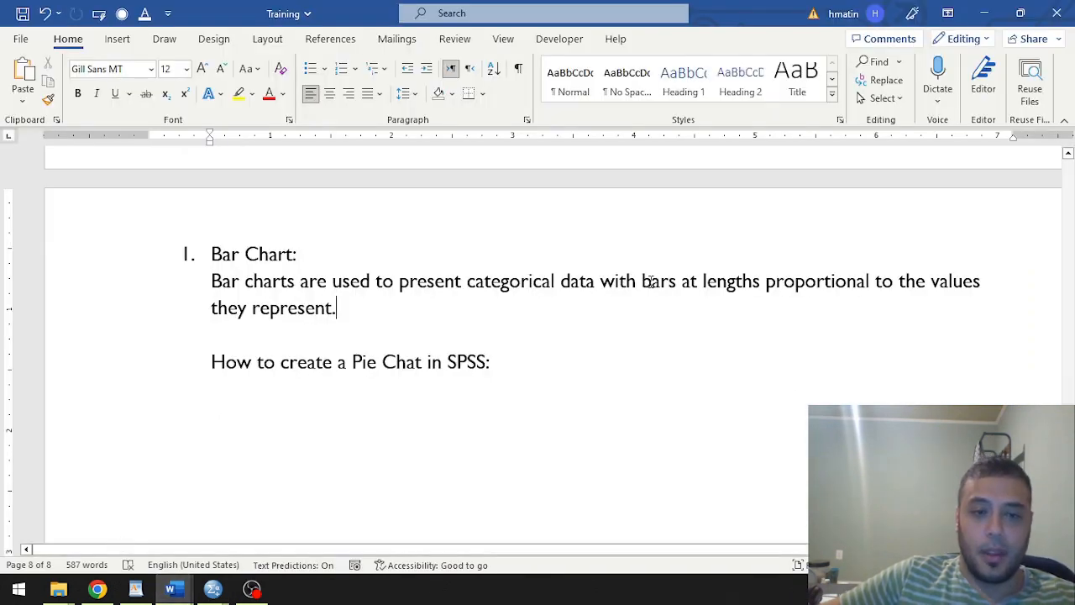